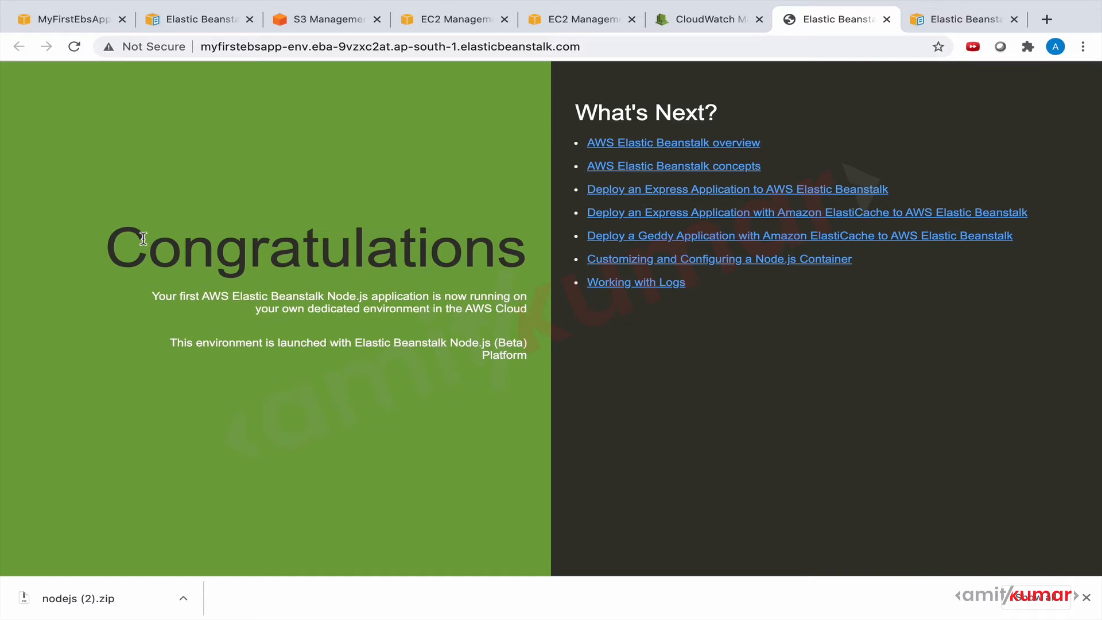
Compare the deployed Elastic Beanstalk welcome page with the style rules in index.html in VS Code.
key("ctrl+Right")
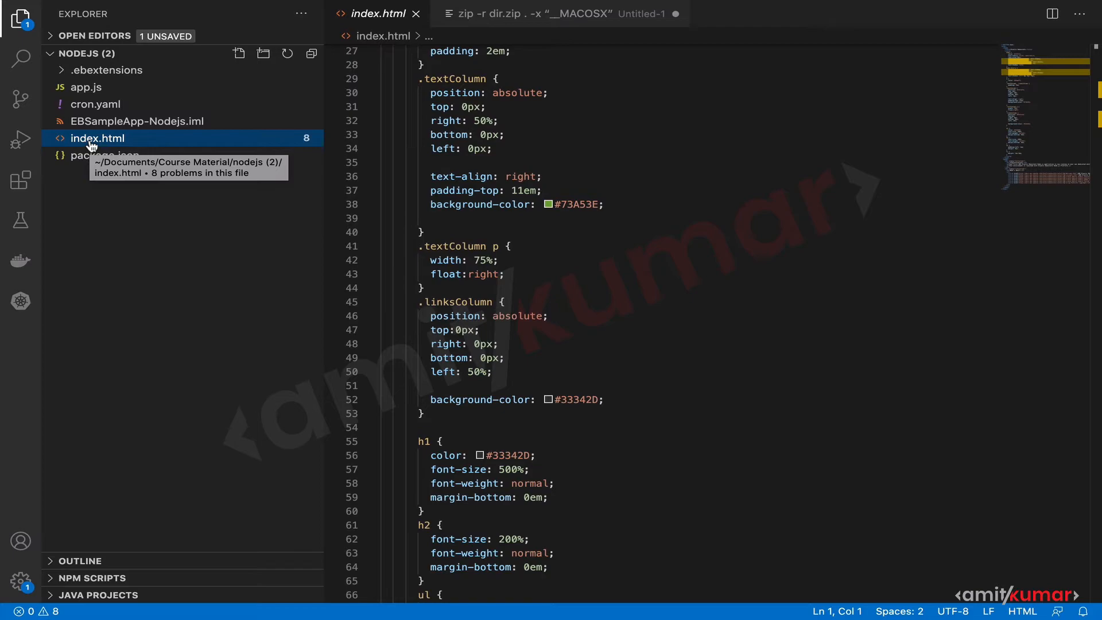
key("ctrl+Left")
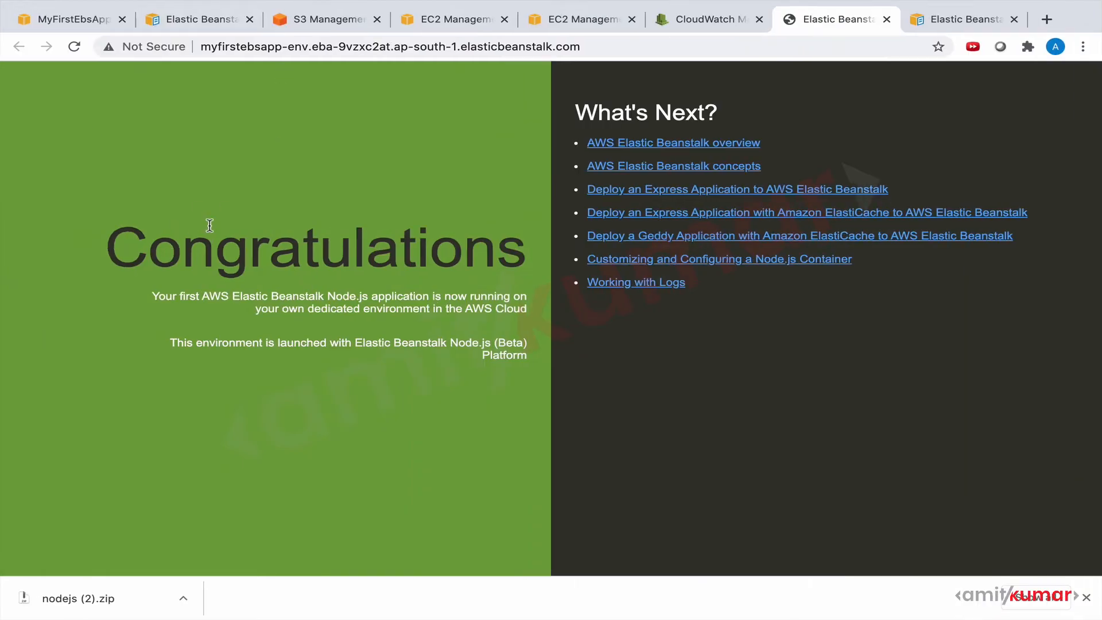
key("ctrl+Right")
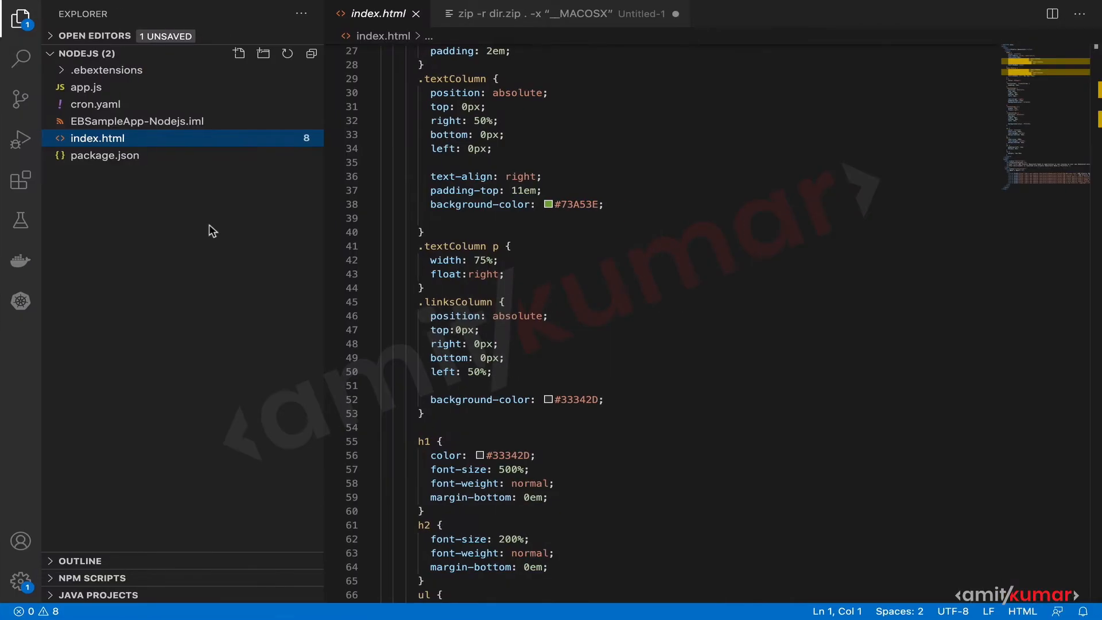
scroll(629, 154, "up", 5)
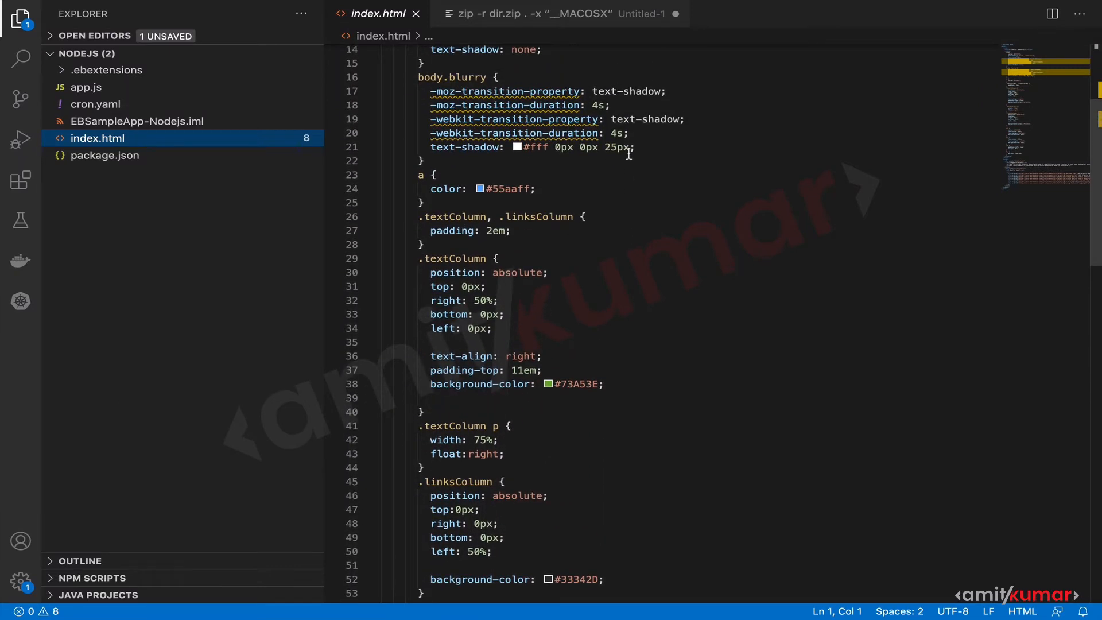
scroll(628, 154, "up", 4)
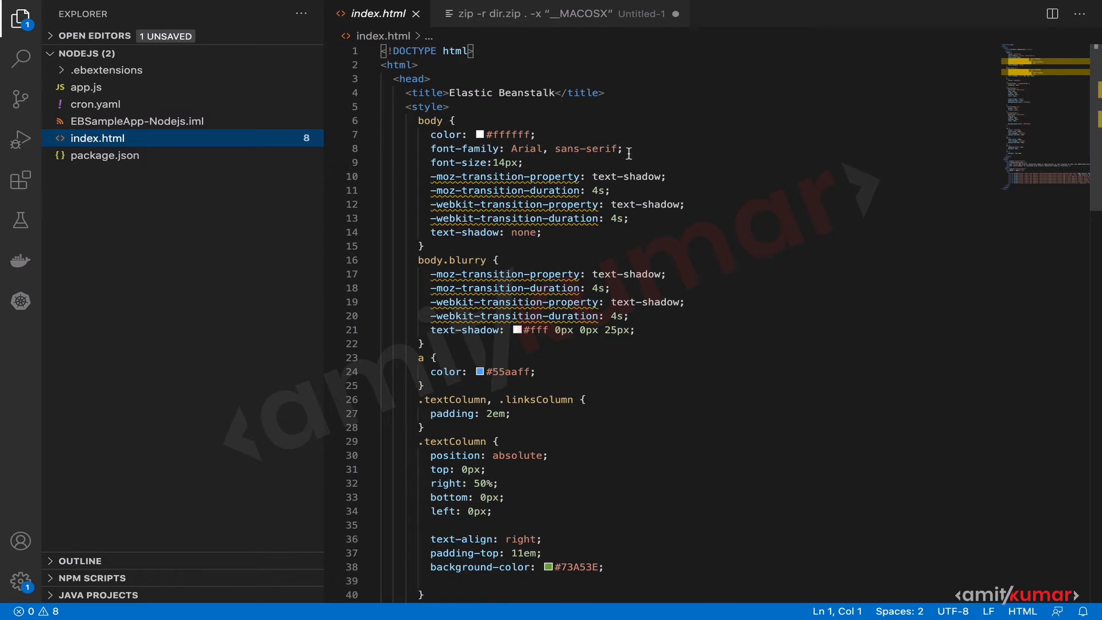
scroll(626, 152, "down", 2)
scroll(624, 150, "up", 2)
left_click(370, 109)
left_click(369, 109)
Set the background-color of the .textColumn rule in index.html to #3e48a5, save the file, and reopen it.
scroll(589, 310, "down", 3)
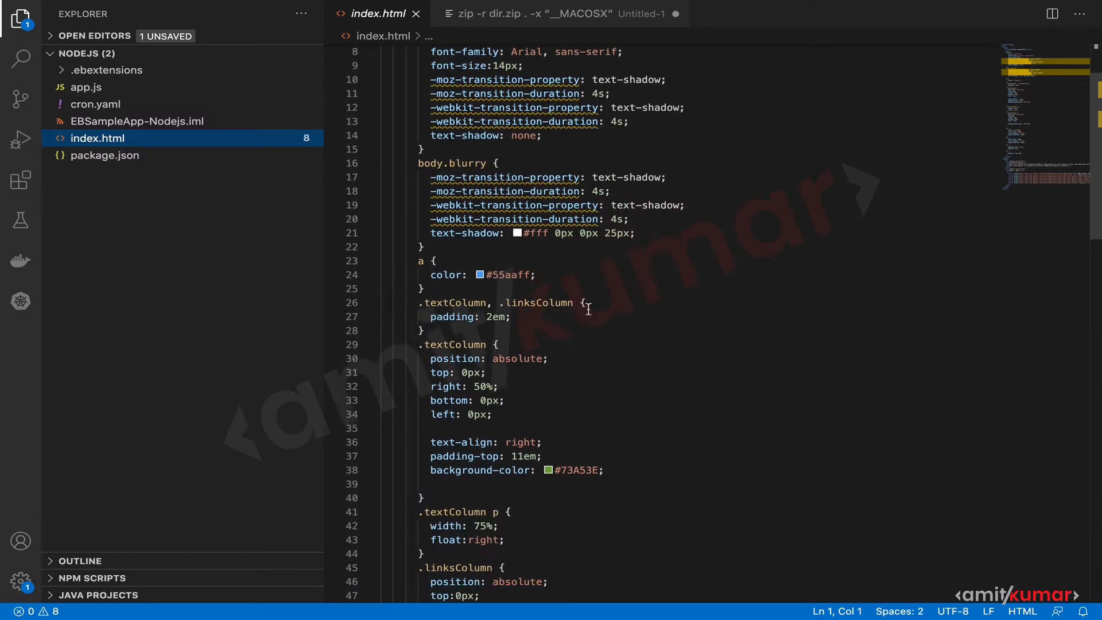
scroll(588, 310, "down", 1)
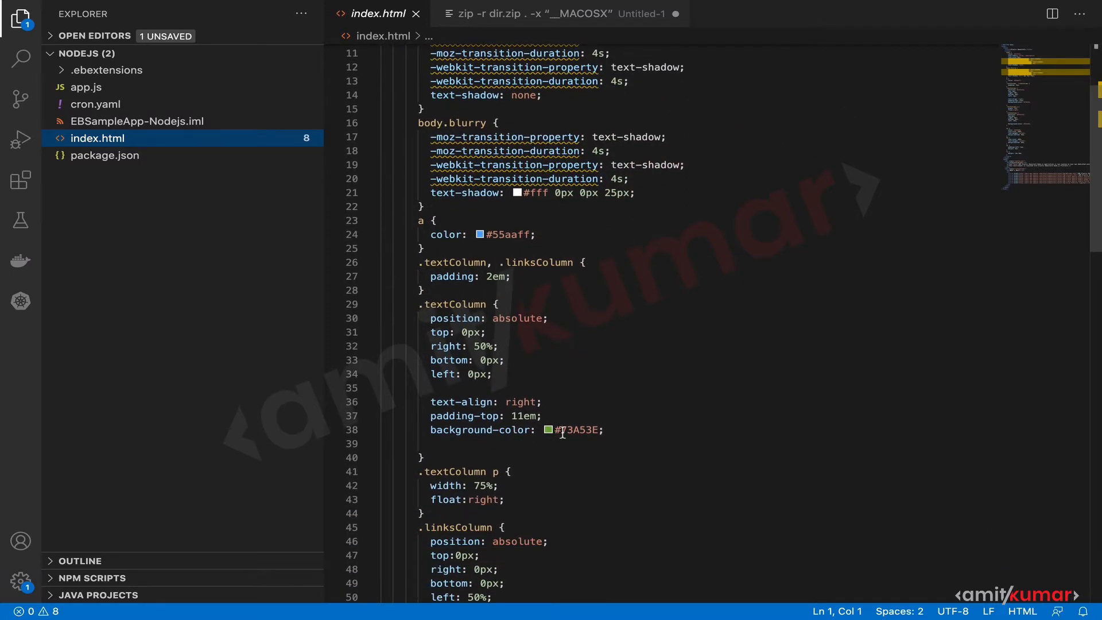
mouse_move(565, 429)
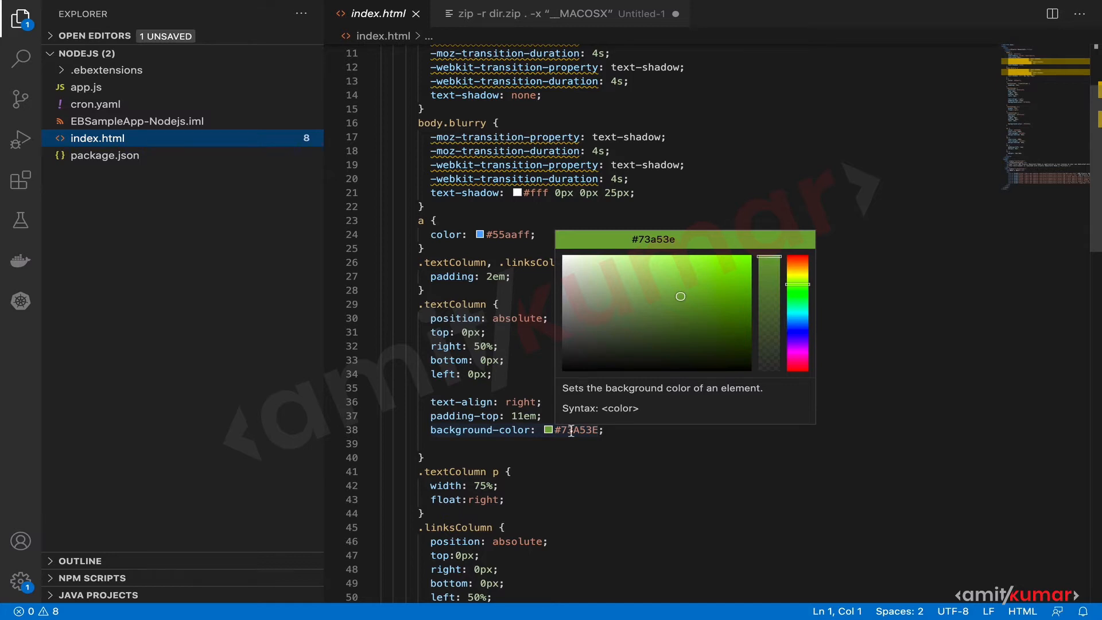
left_click_drag(799, 287, 801, 328)
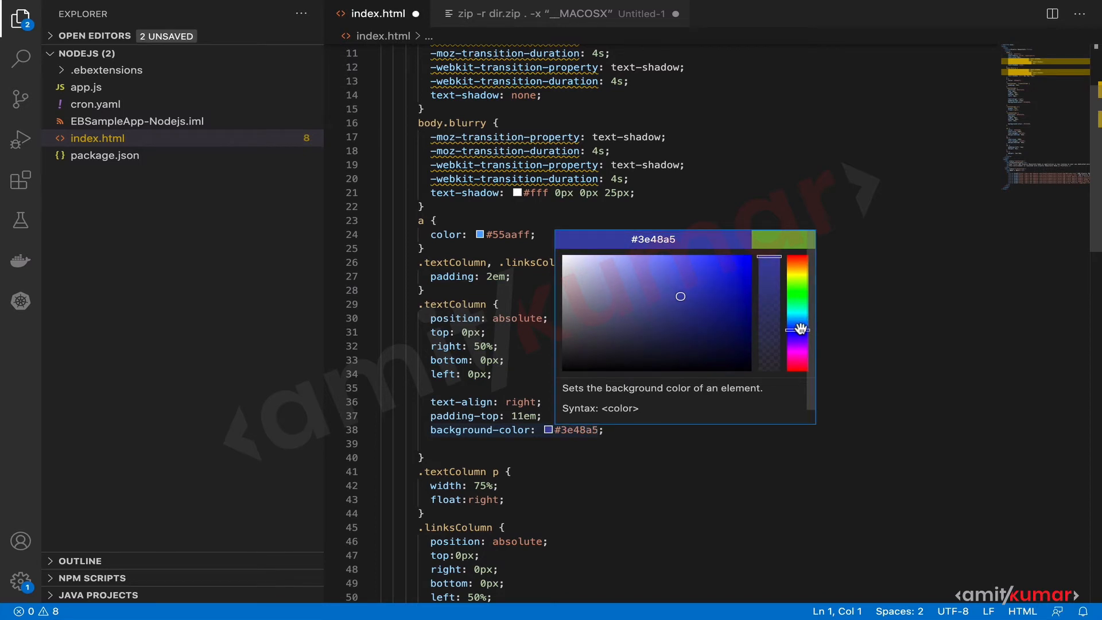
left_click(955, 326)
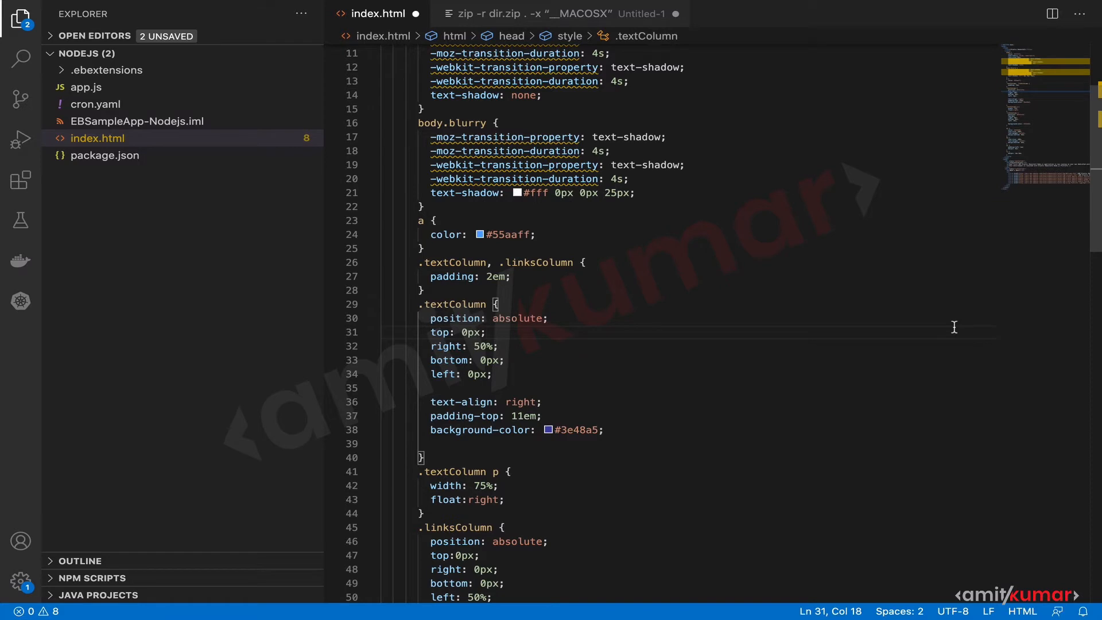
key("ctrl+s")
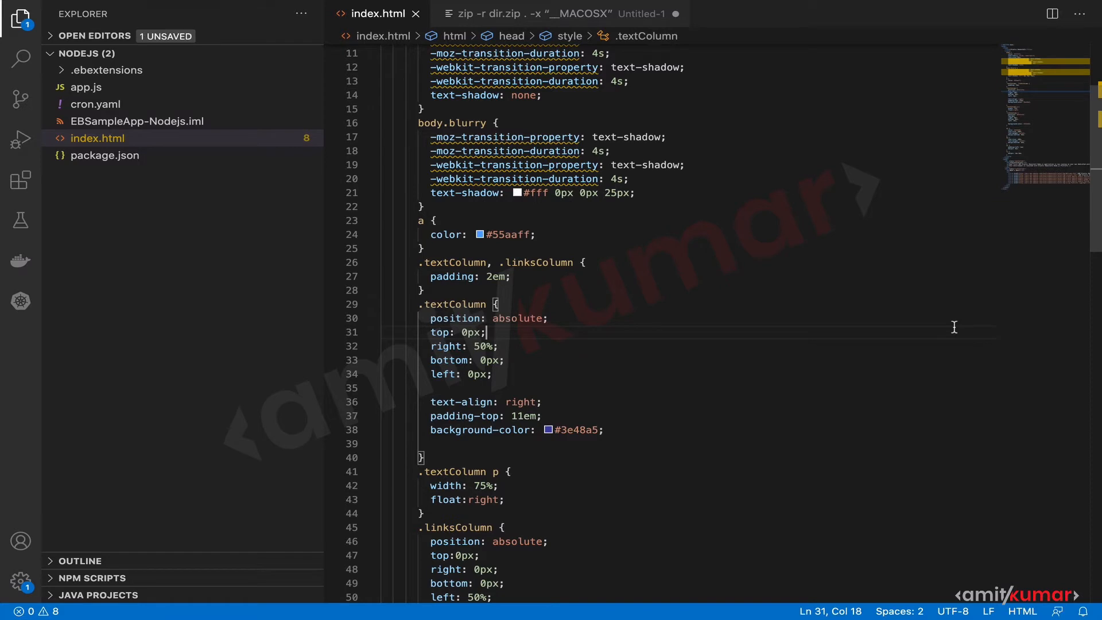
left_click(416, 14)
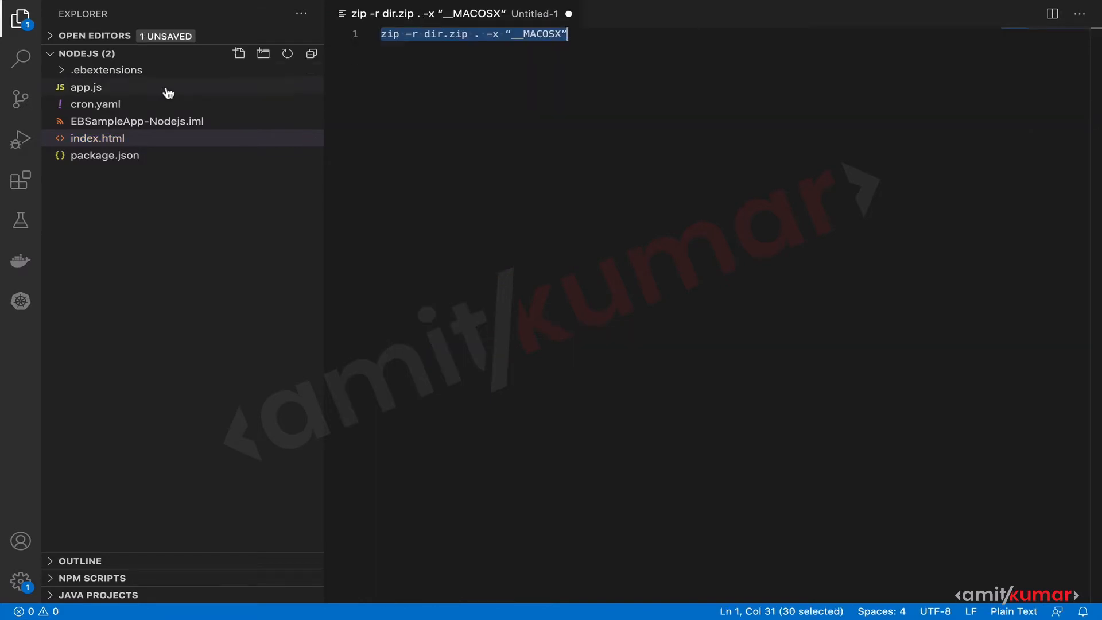
left_click(98, 136)
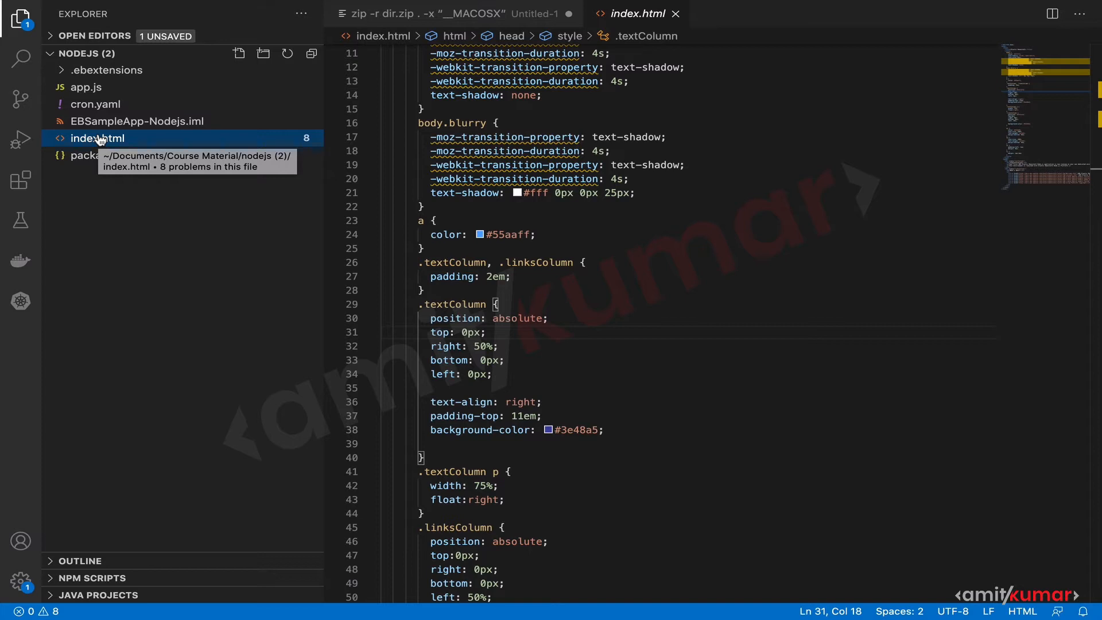
Switch to Finder, check the contents of the nodejs (2) folder, and return to the Course Material folder.
key("super+Tab")
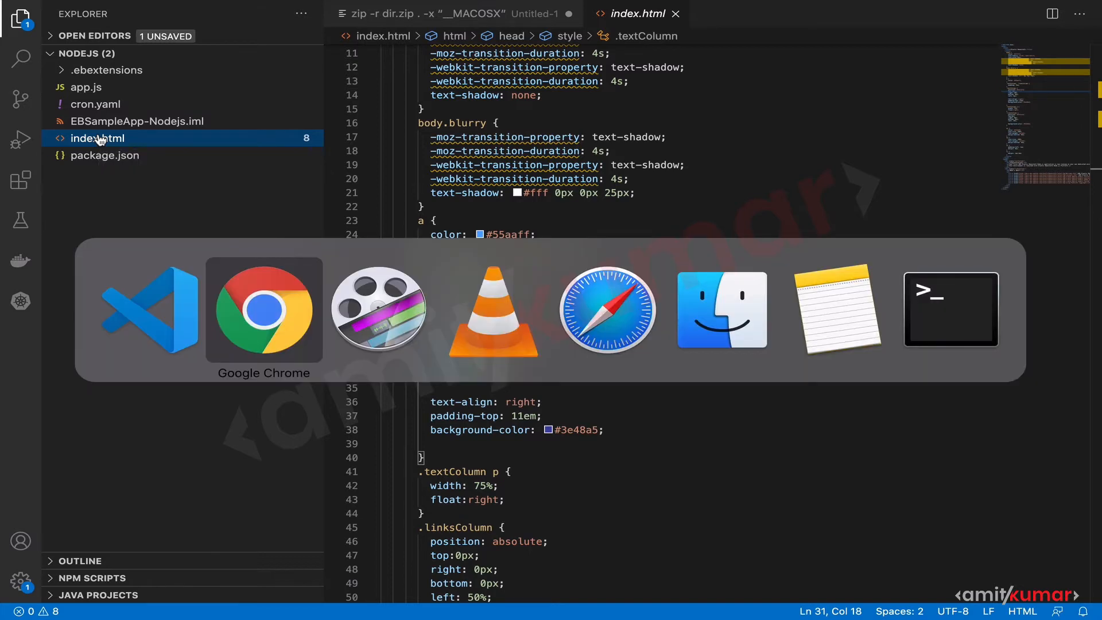
key("super+Tab")
key("super+Tab")
key("super+Tab")
key("super+Tab")
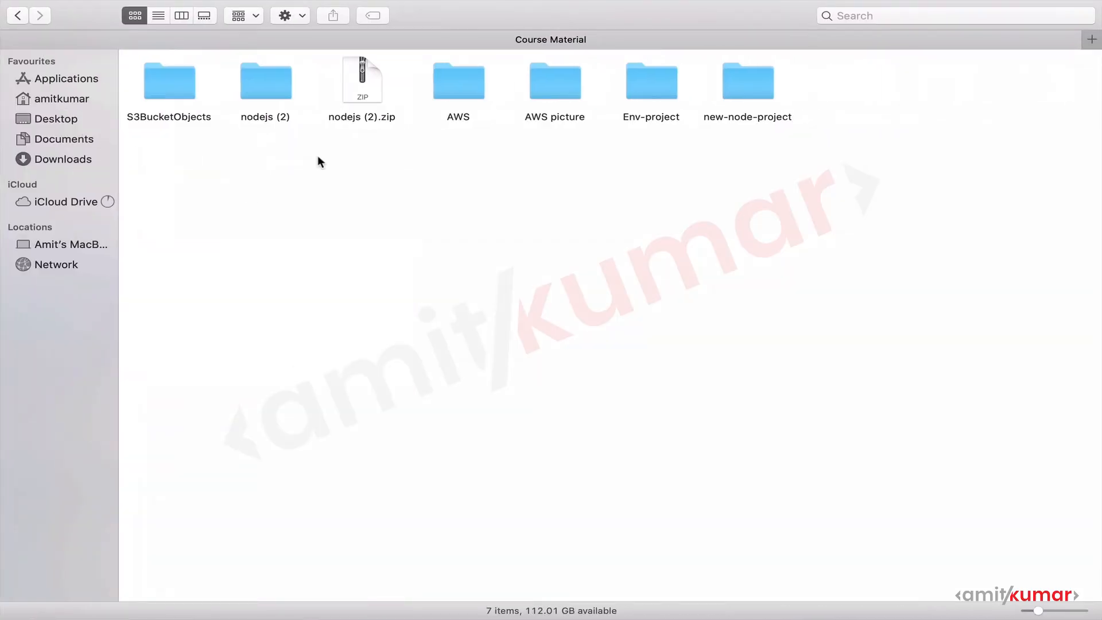
left_click(252, 95)
double_click(252, 95)
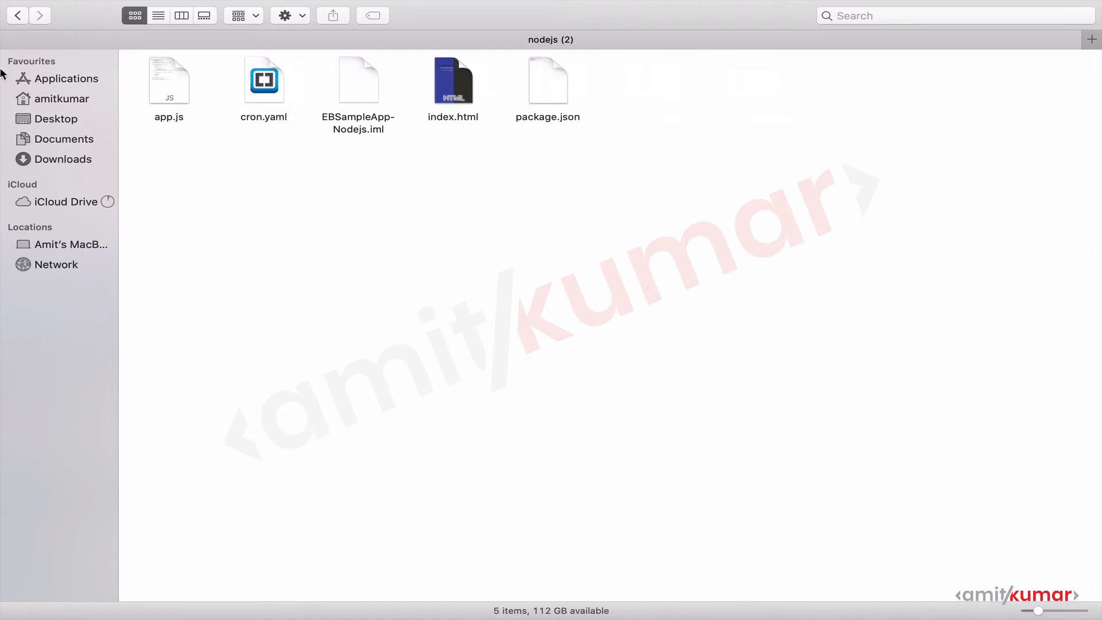
left_click(17, 15)
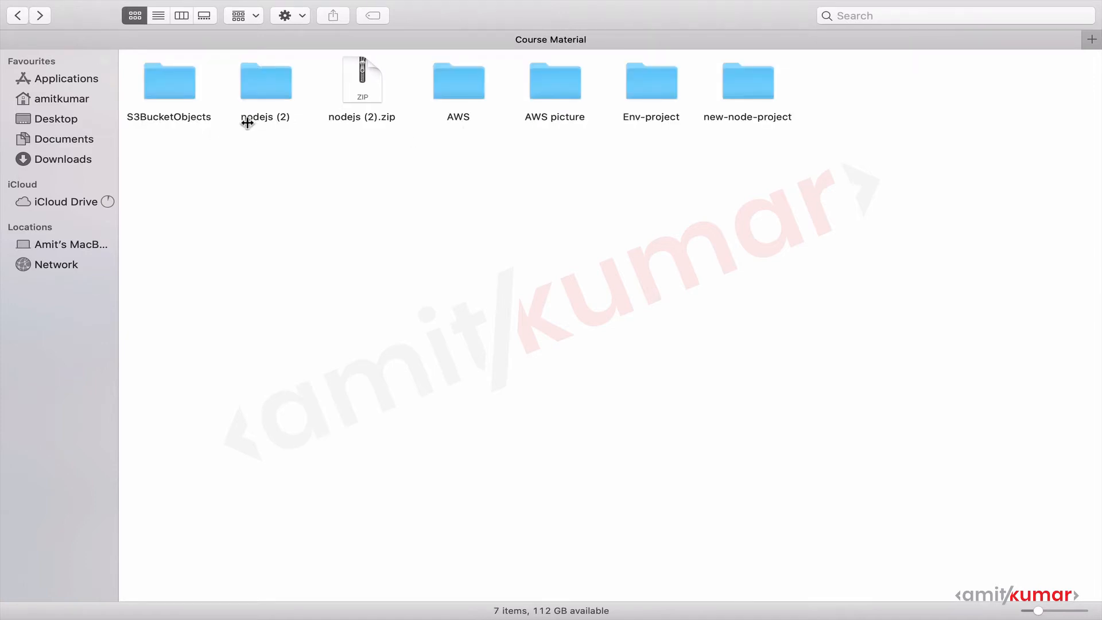
Move the old nodejs (2).zip to the bin and compress the nodejs (2) folder into a new archive.
left_click(362, 97)
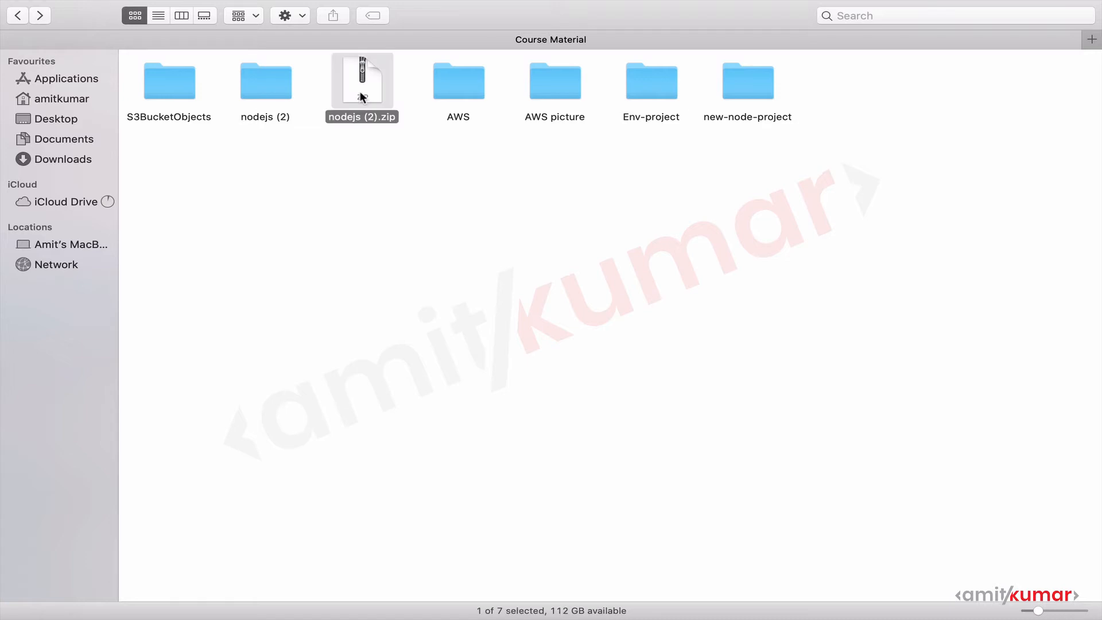
right_click(362, 97)
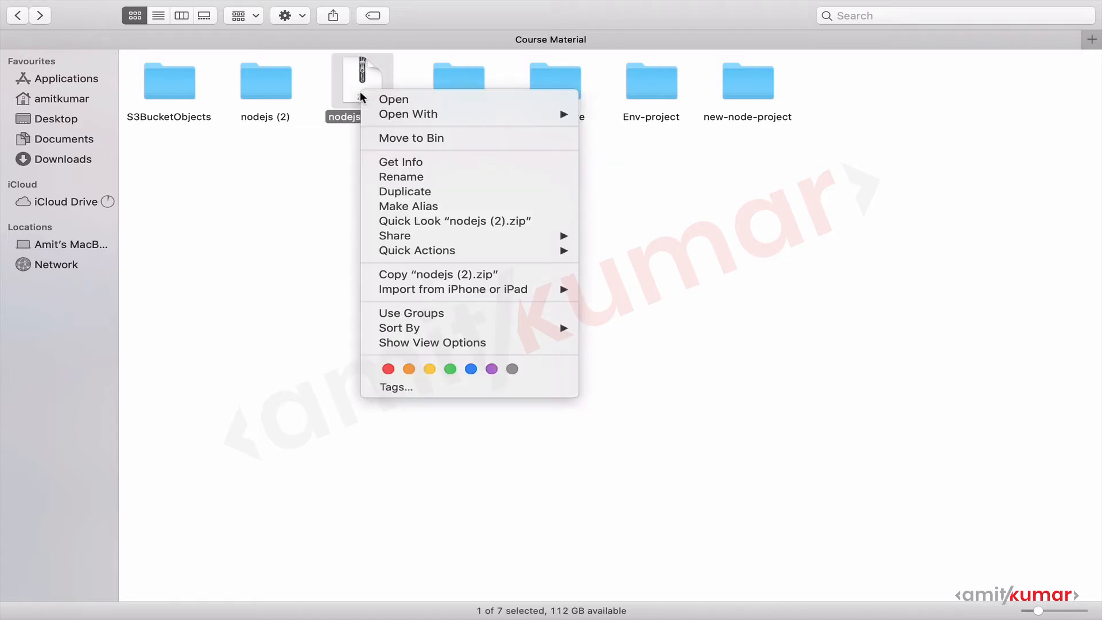
left_click(394, 137)
left_click(273, 87)
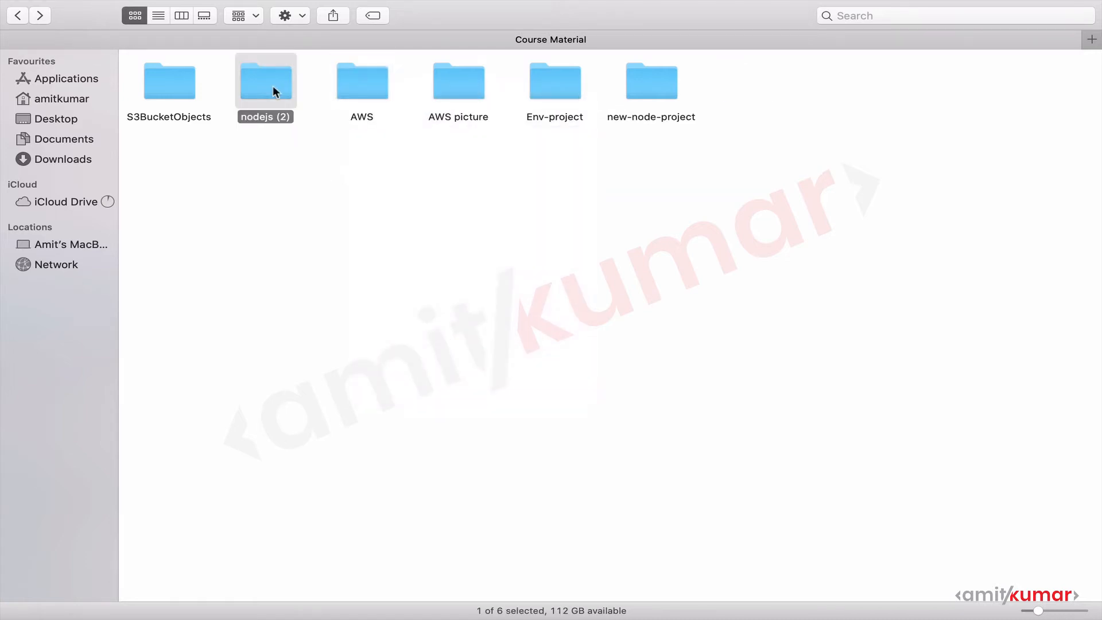
right_click(273, 88)
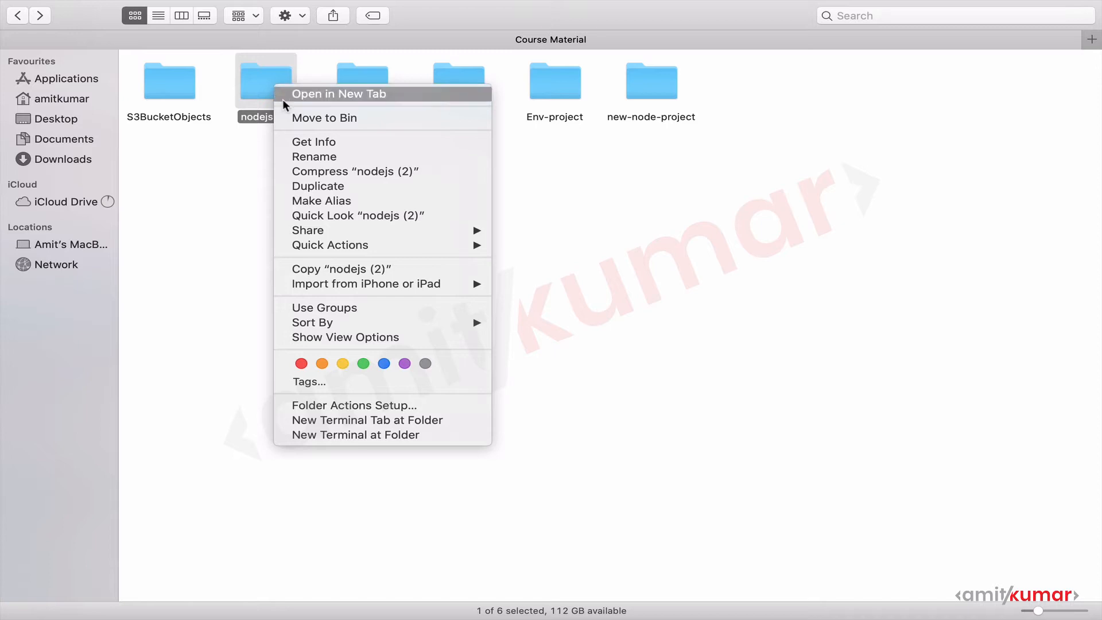
left_click(311, 172)
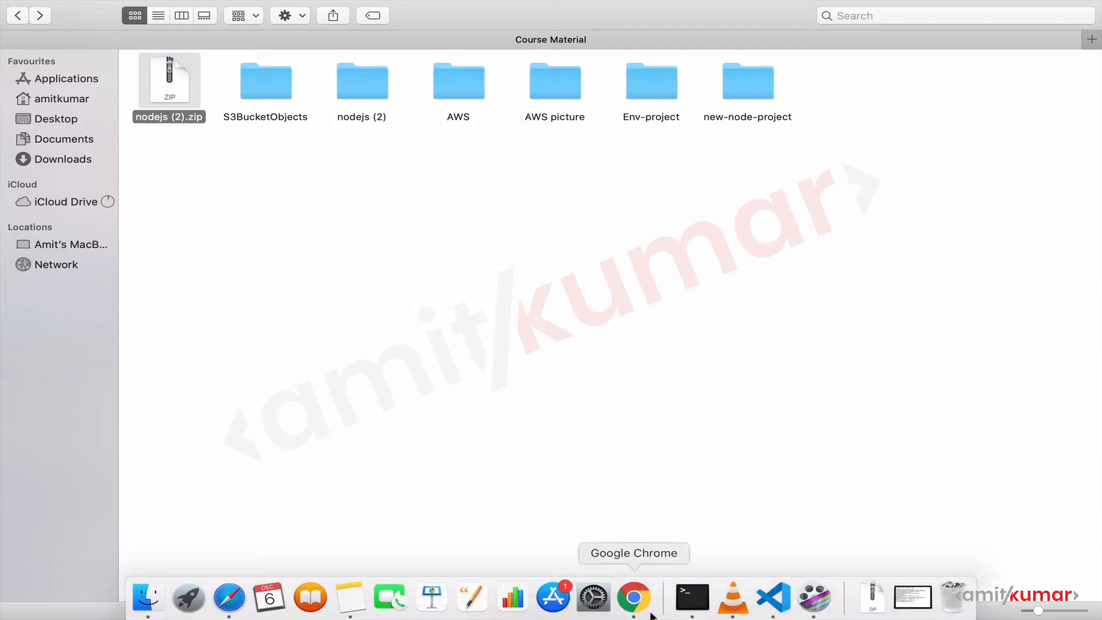
Switch to Chrome and open the application version upload form for MyFirstEbsApp.
left_click(651, 615)
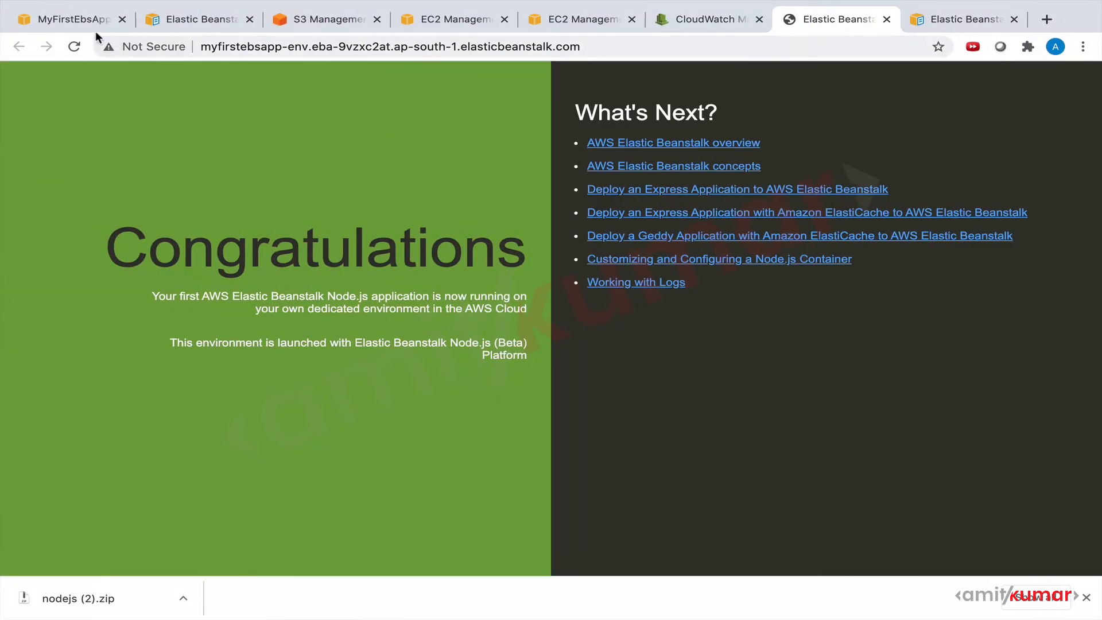
left_click(68, 20)
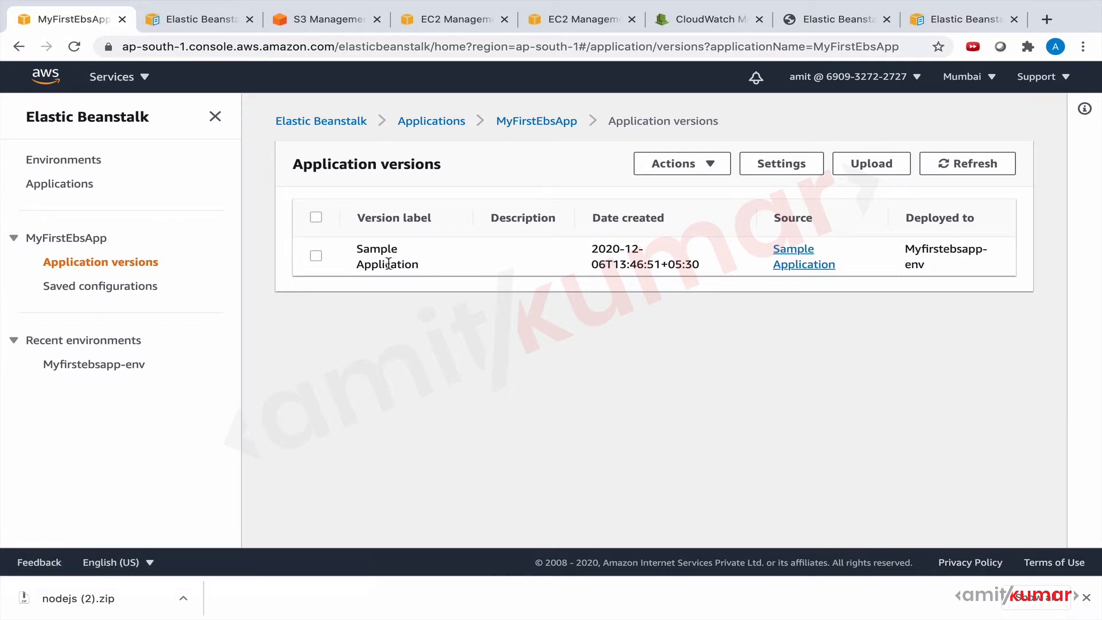
left_click(864, 166)
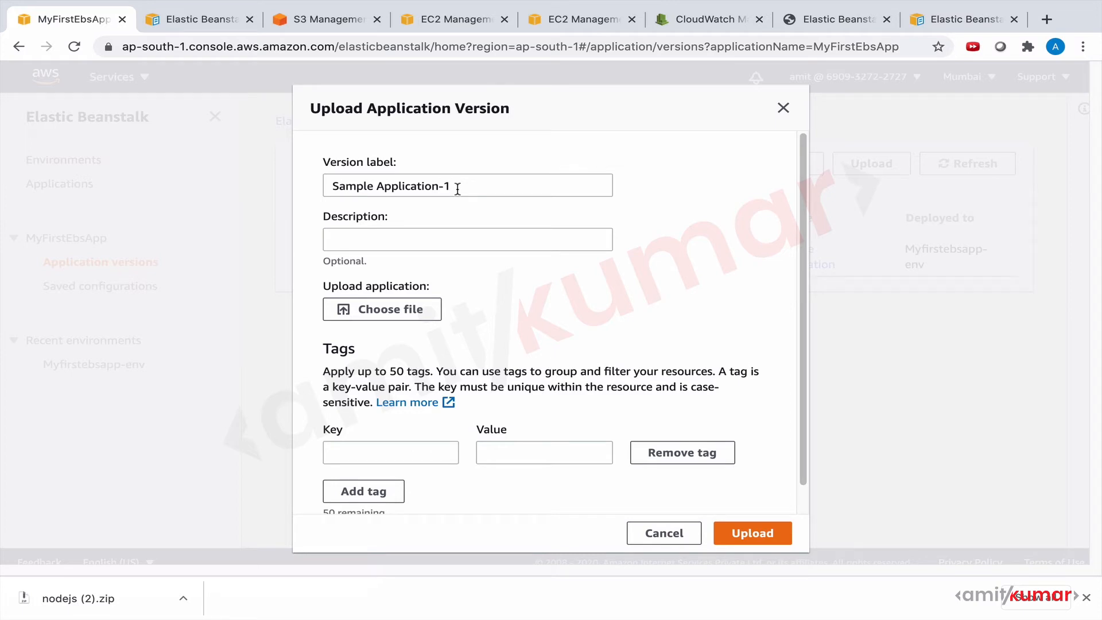
Attach nodejs (2).zip from the Course Material folder in Documents and upload it as a new application version.
left_click(401, 321)
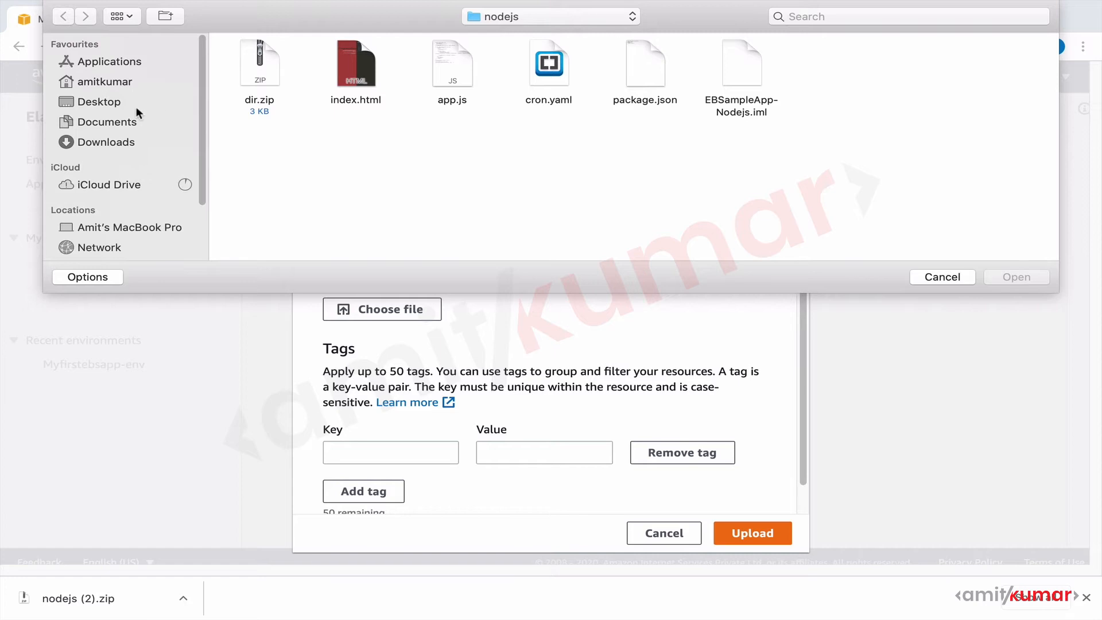
left_click(122, 123)
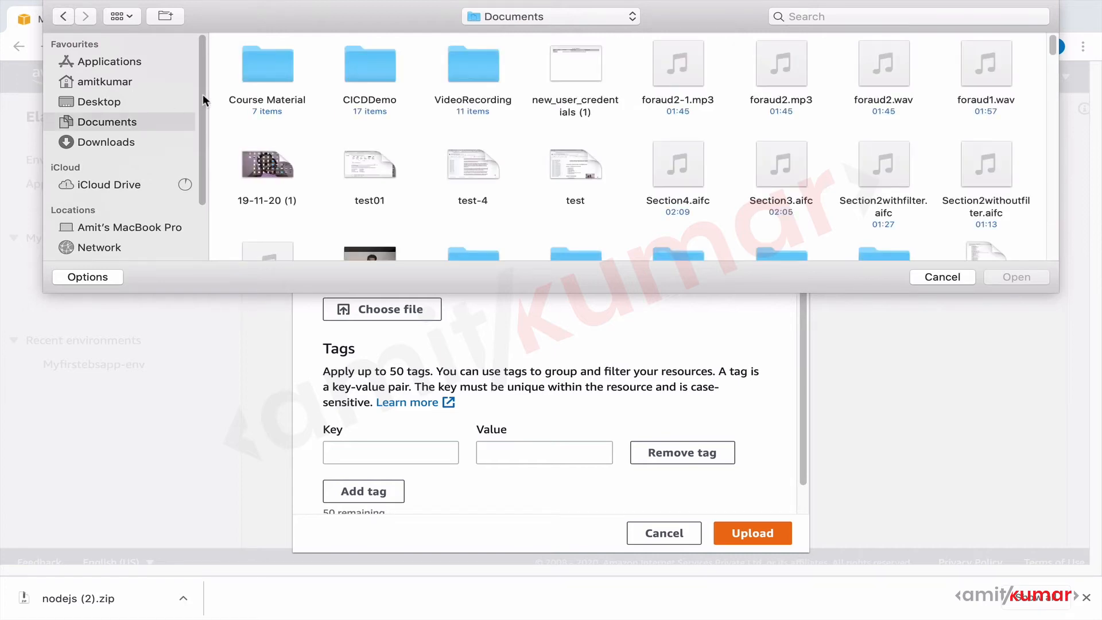
double_click(263, 67)
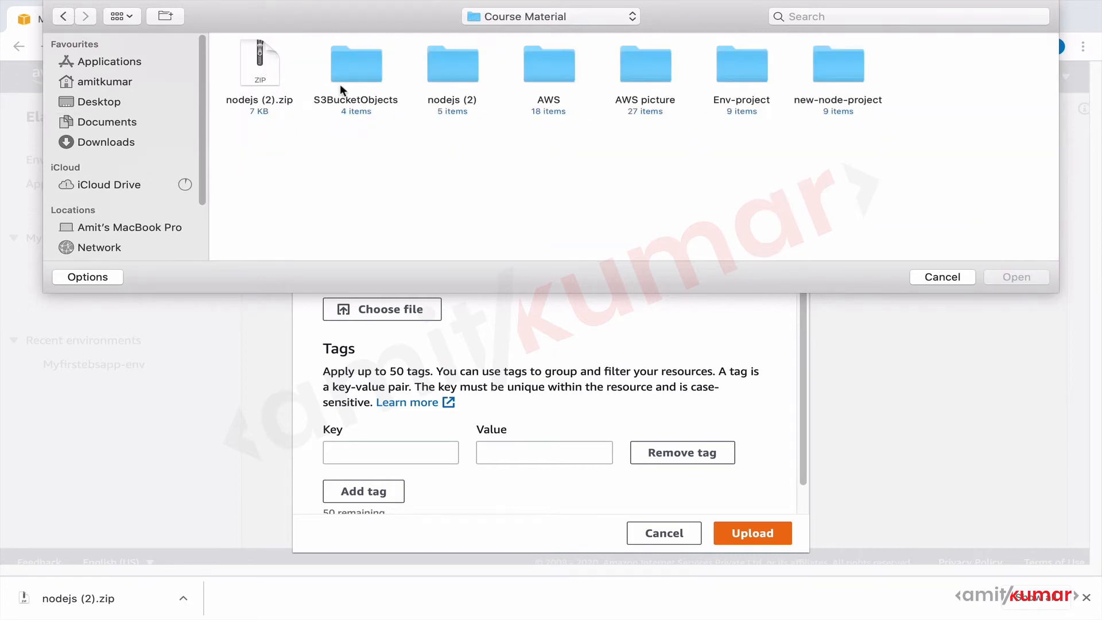
left_click(257, 73)
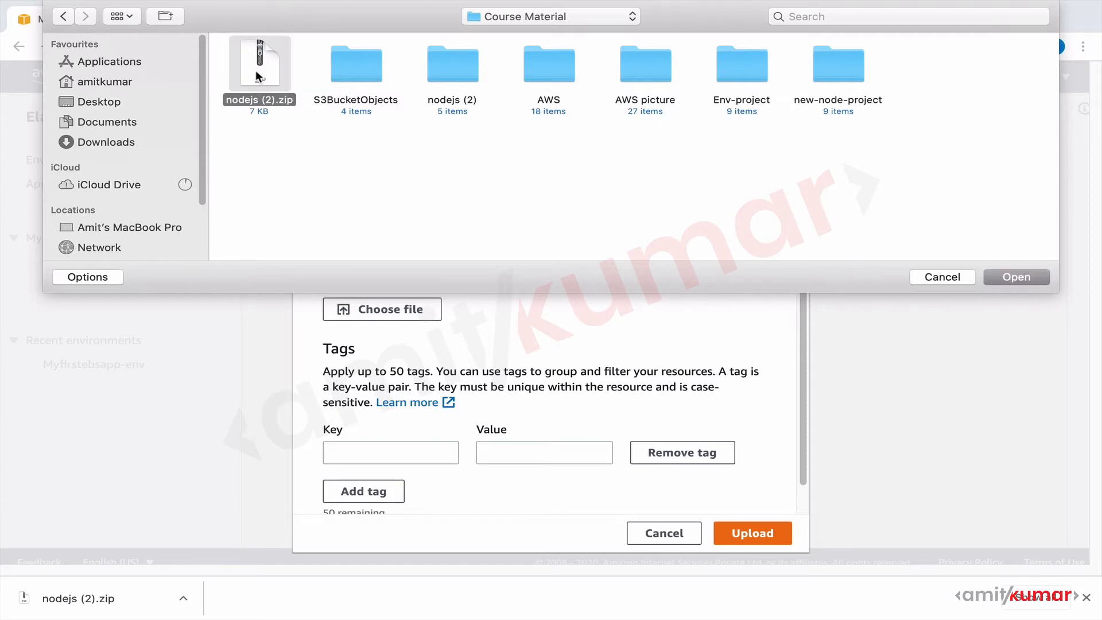
left_click(1014, 276)
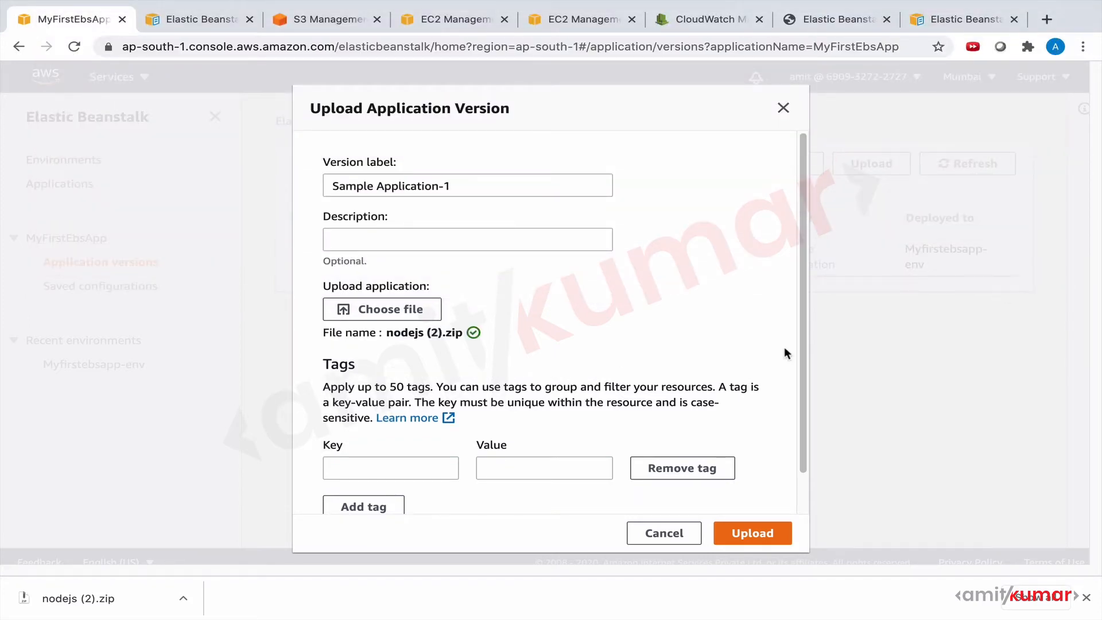
scroll(785, 349, "down", 1)
left_click(757, 535)
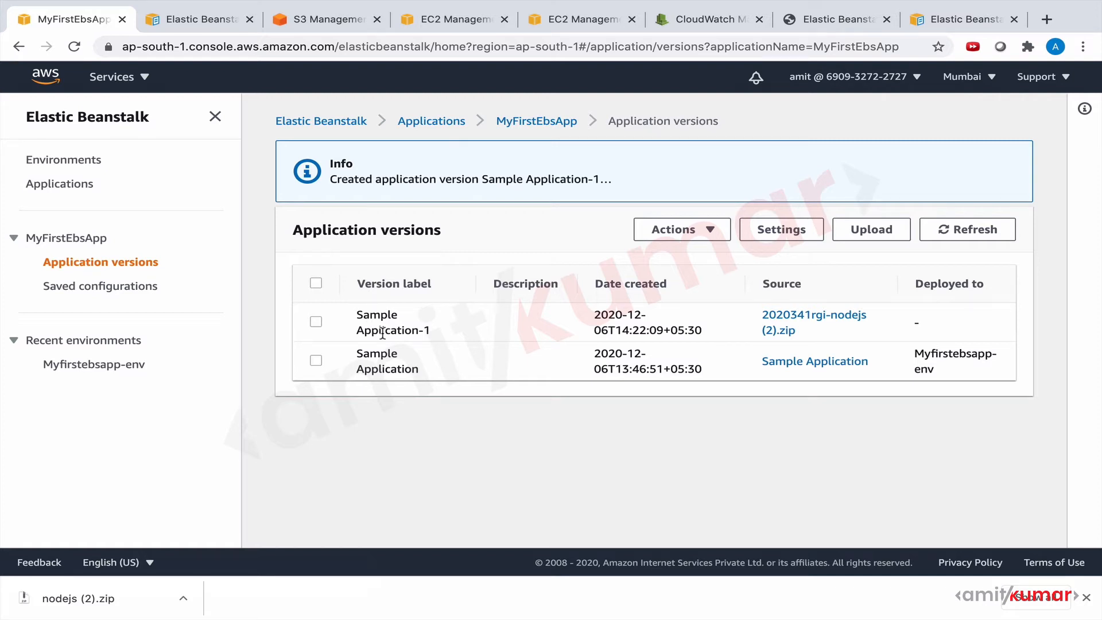
Try to deploy the Sample Application-1 version to the Myfirstebsapp-env environment.
left_click(315, 361)
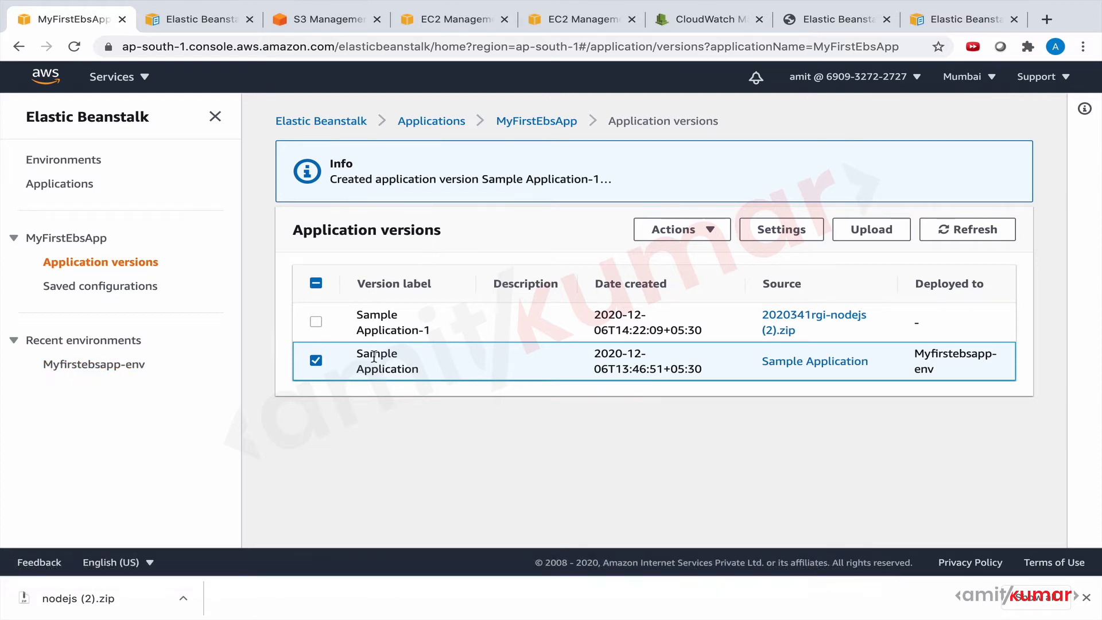
left_click(316, 362)
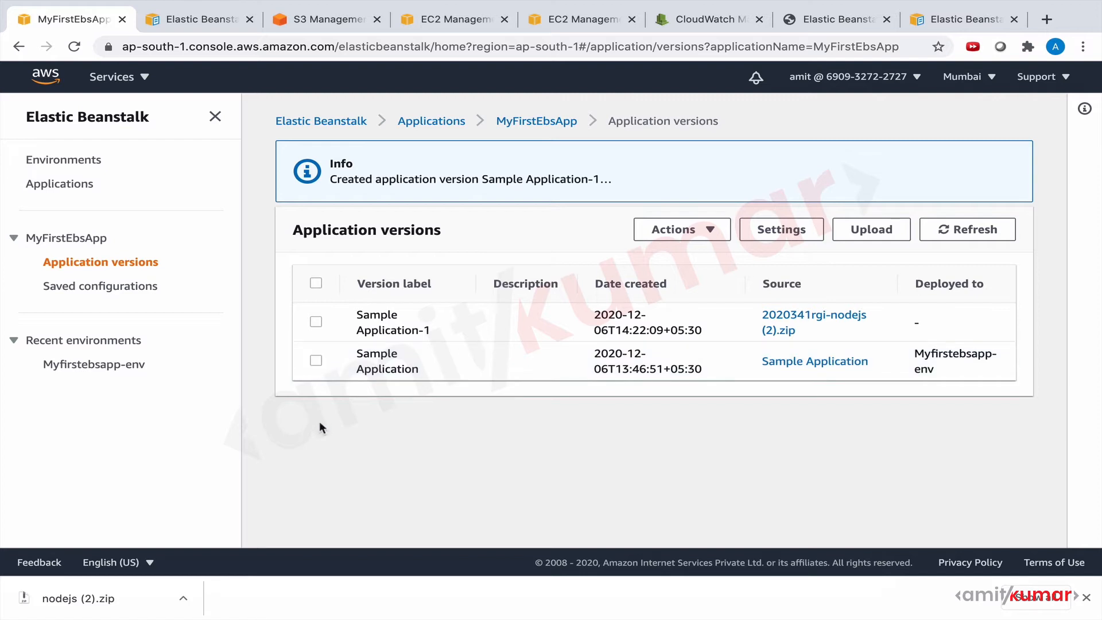
left_click(316, 323)
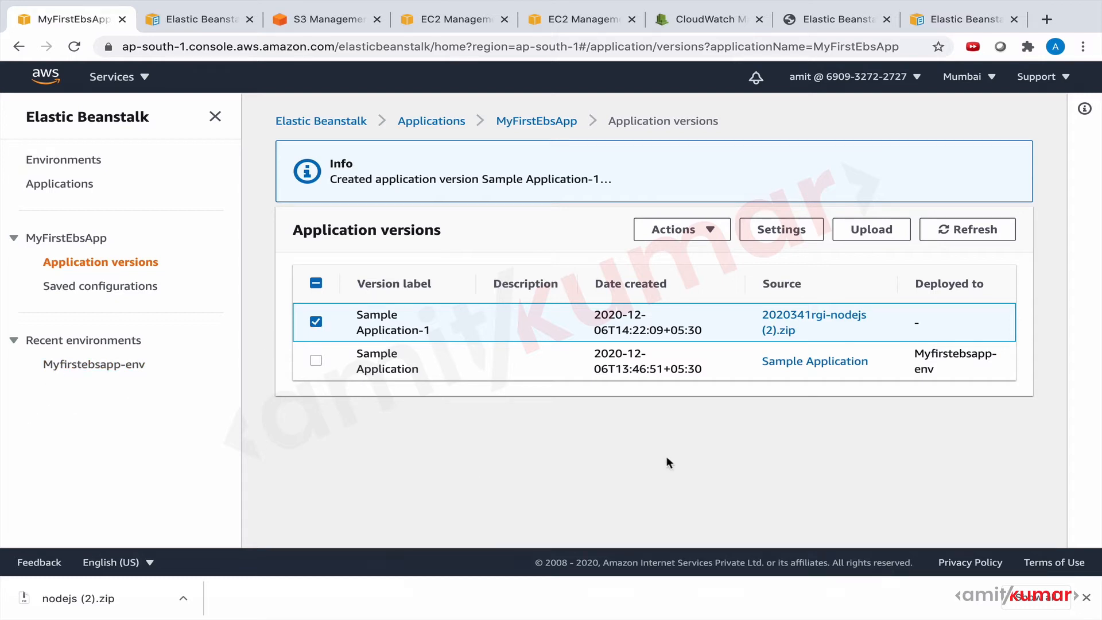
left_click(714, 230)
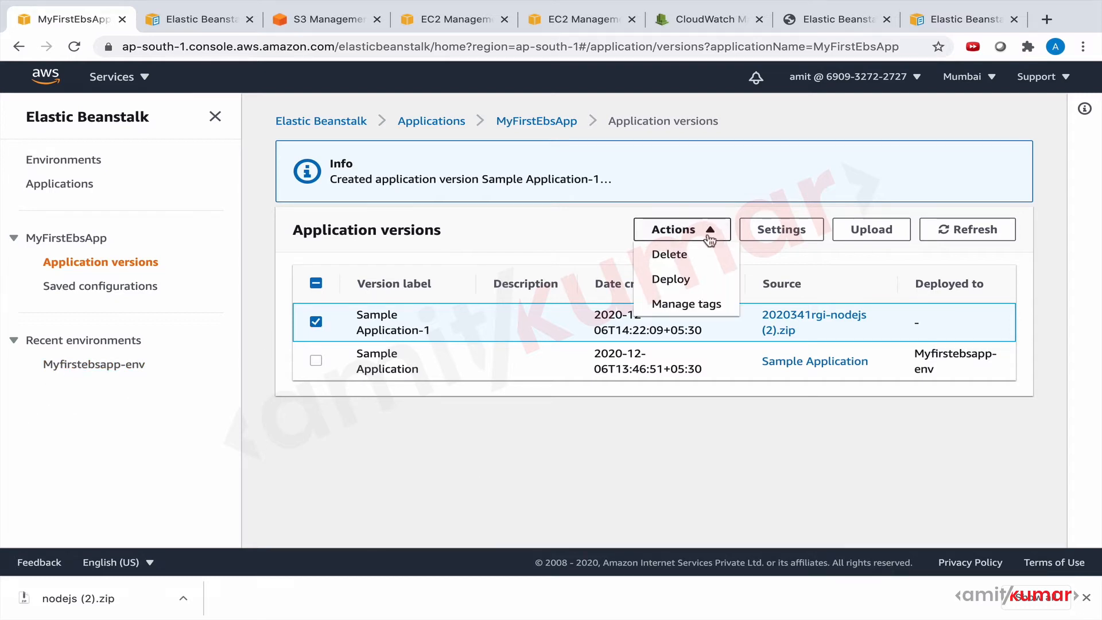
left_click(684, 279)
left_click(652, 257)
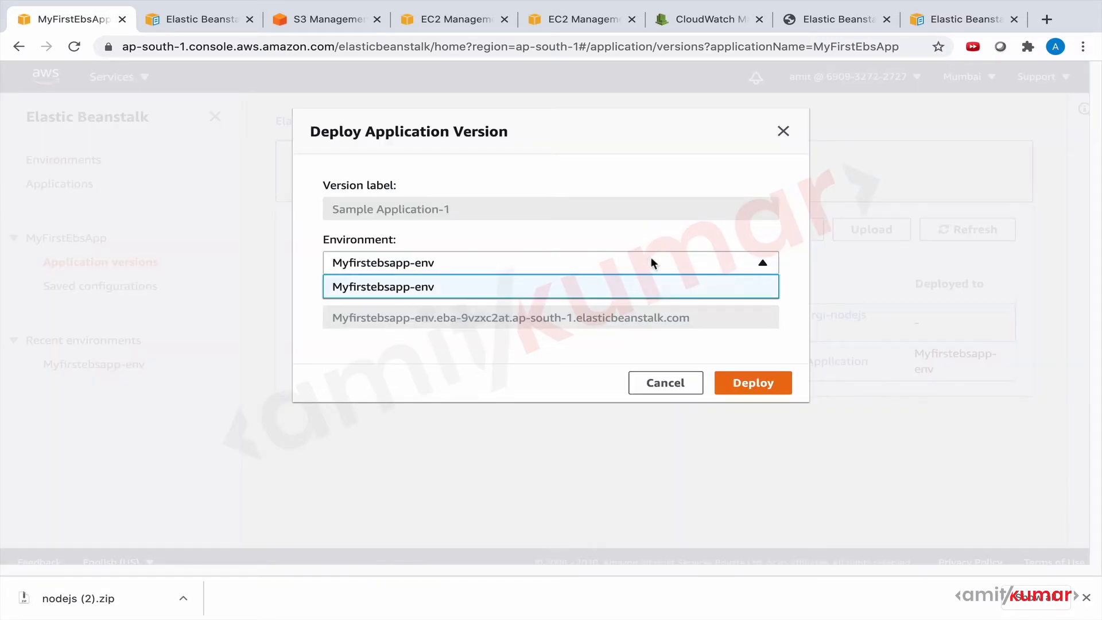
left_click(630, 290)
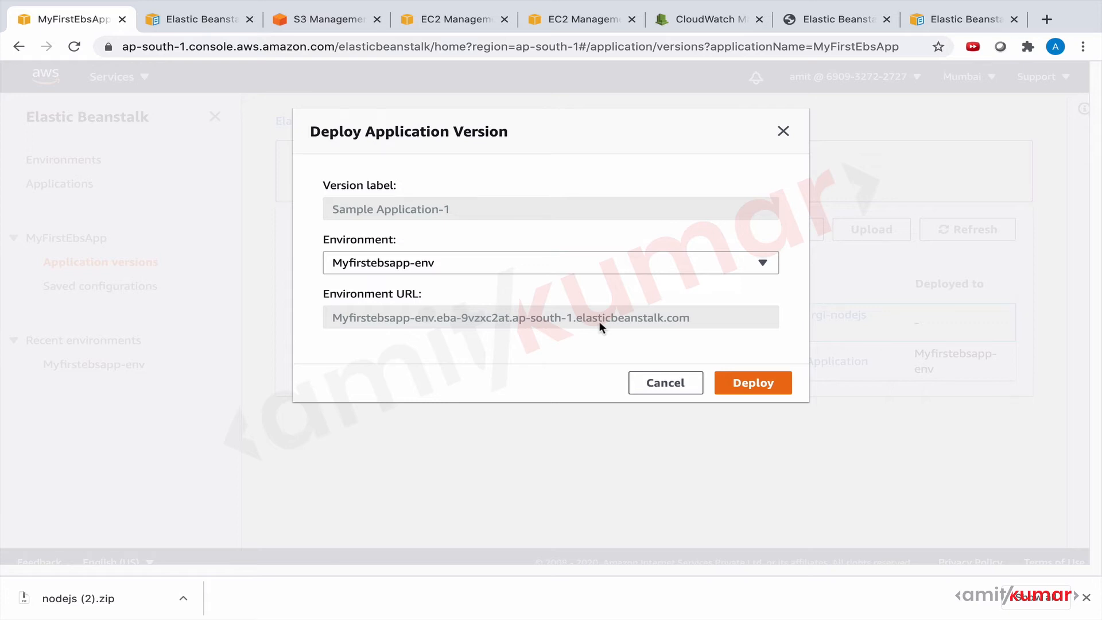
left_click(746, 383)
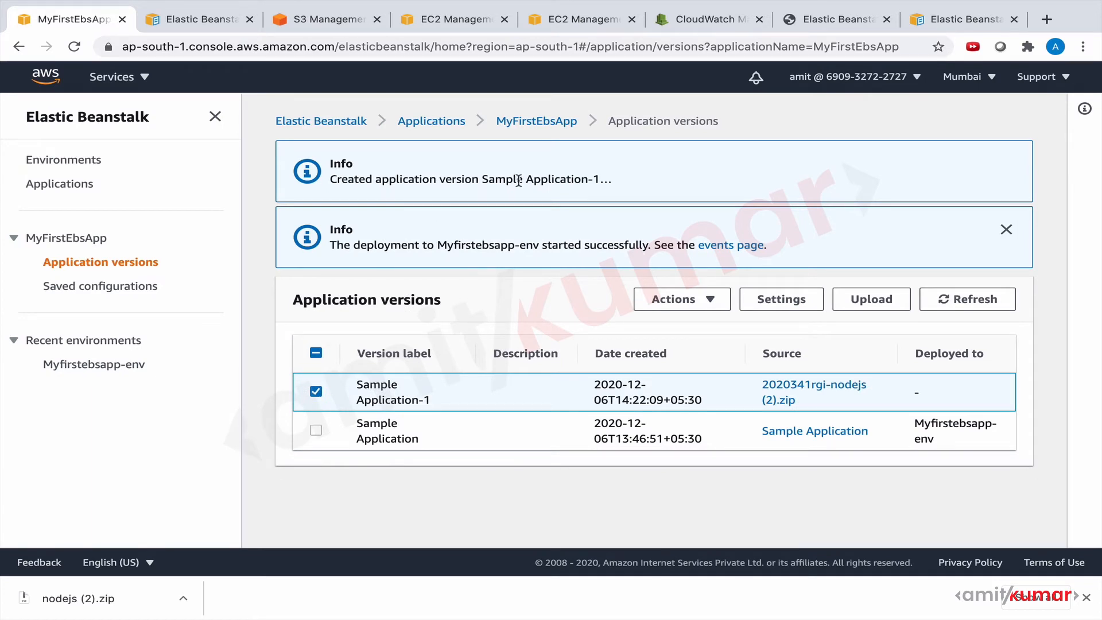
Open the Myfirstebsapp-env dashboard, check the live application page, and review the environment's recent events.
left_click(75, 367)
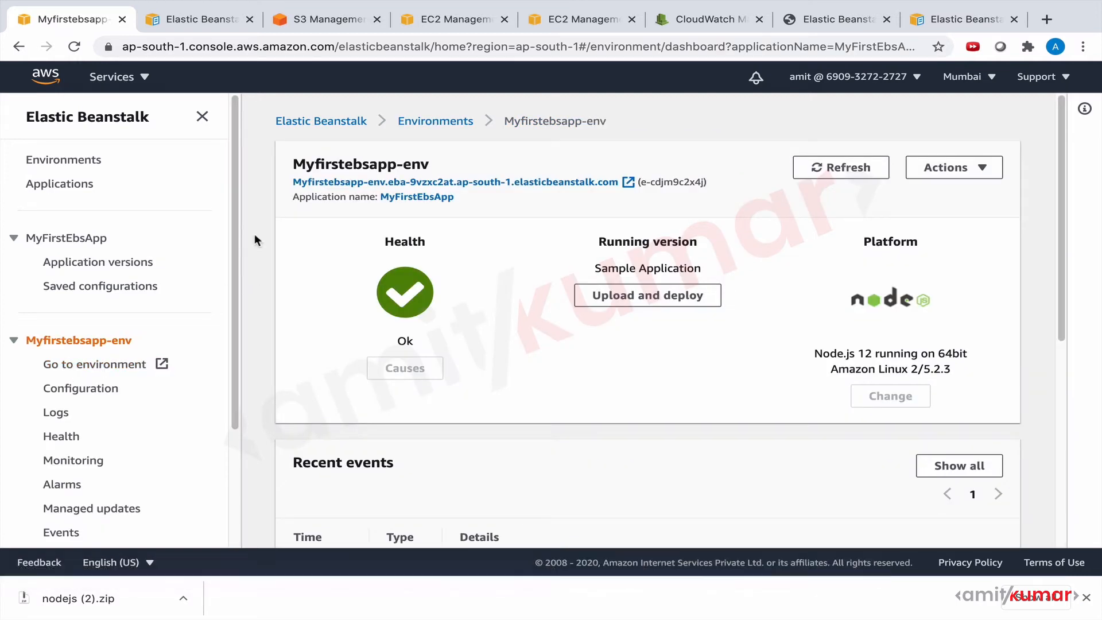
left_click(824, 20)
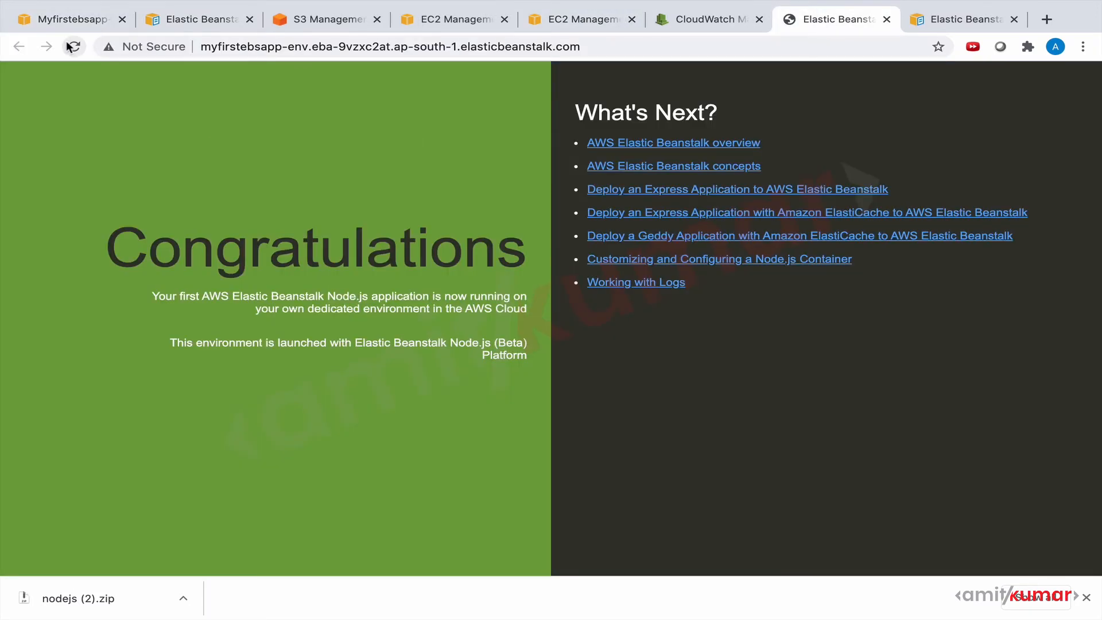
left_click(64, 19)
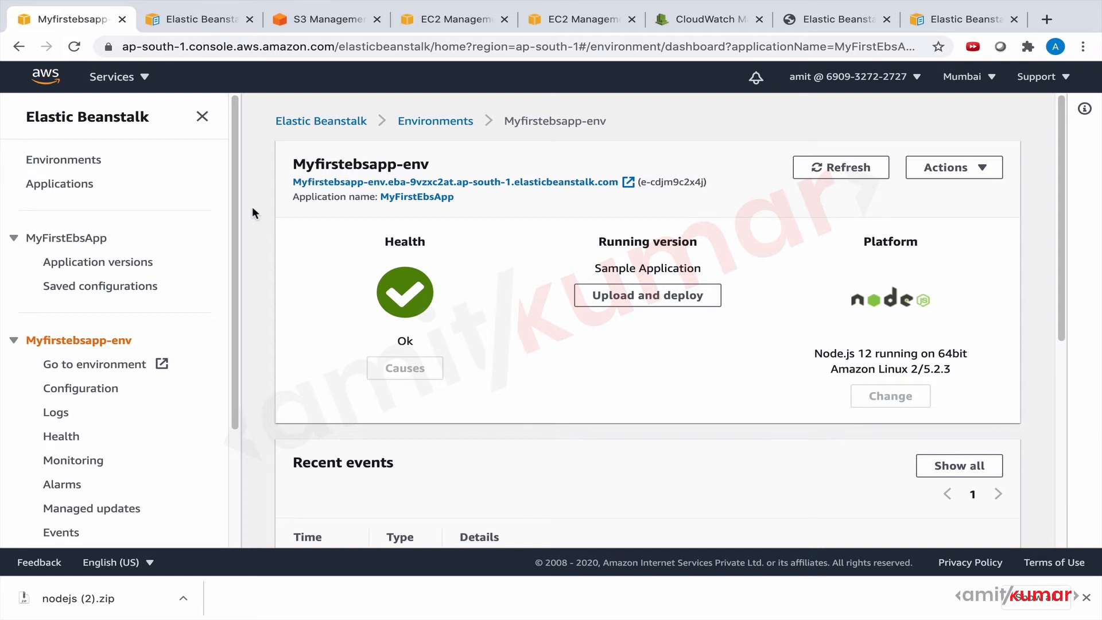
scroll(253, 205, "down", 6)
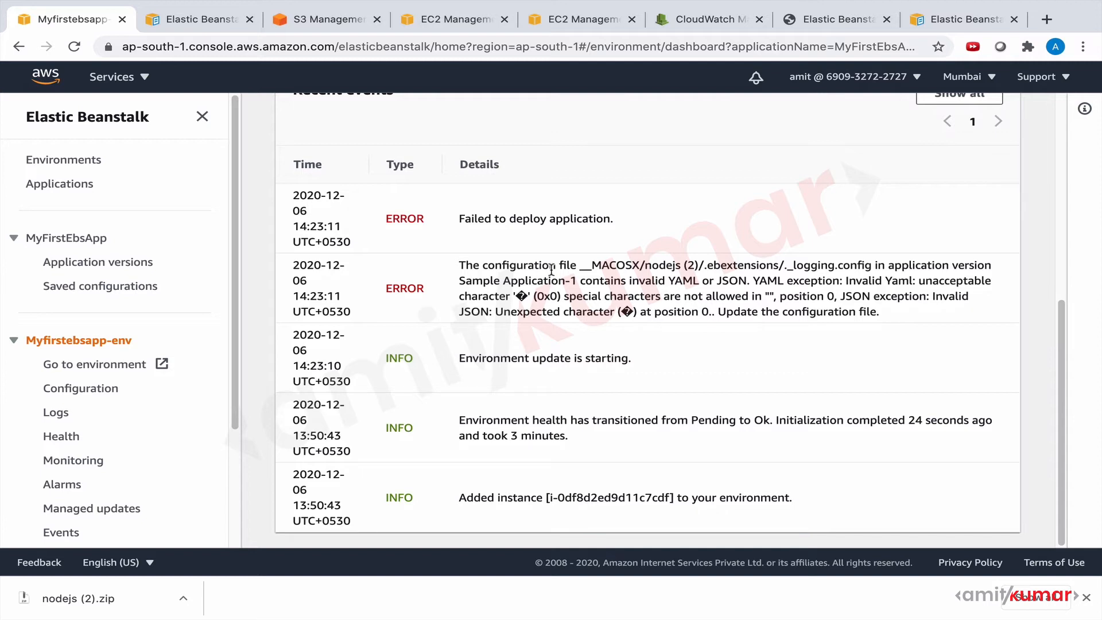
left_click(1086, 598)
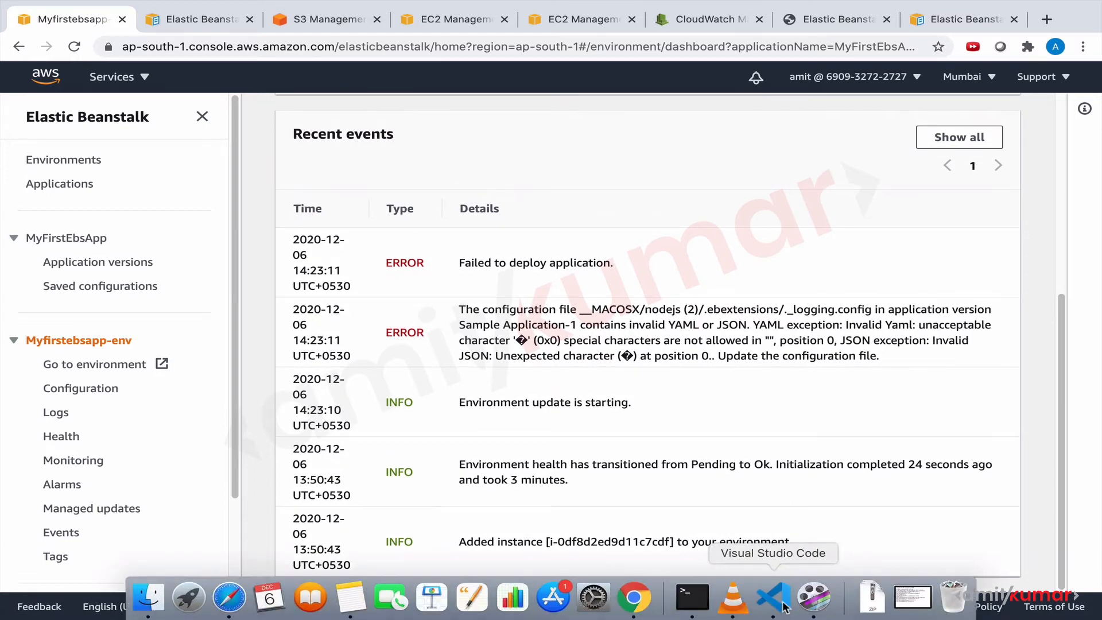
Switch to Visual Studio Code to view the project files, return to Chrome, and highlight __MACOSX in the configuration file error.
left_click(784, 607)
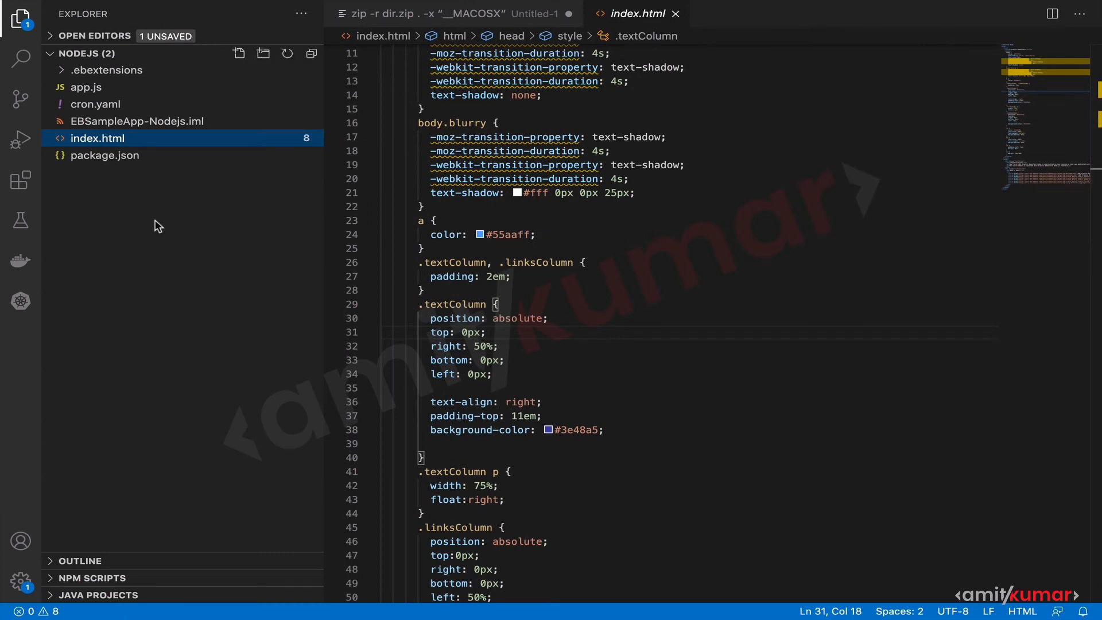
key("super+Tab")
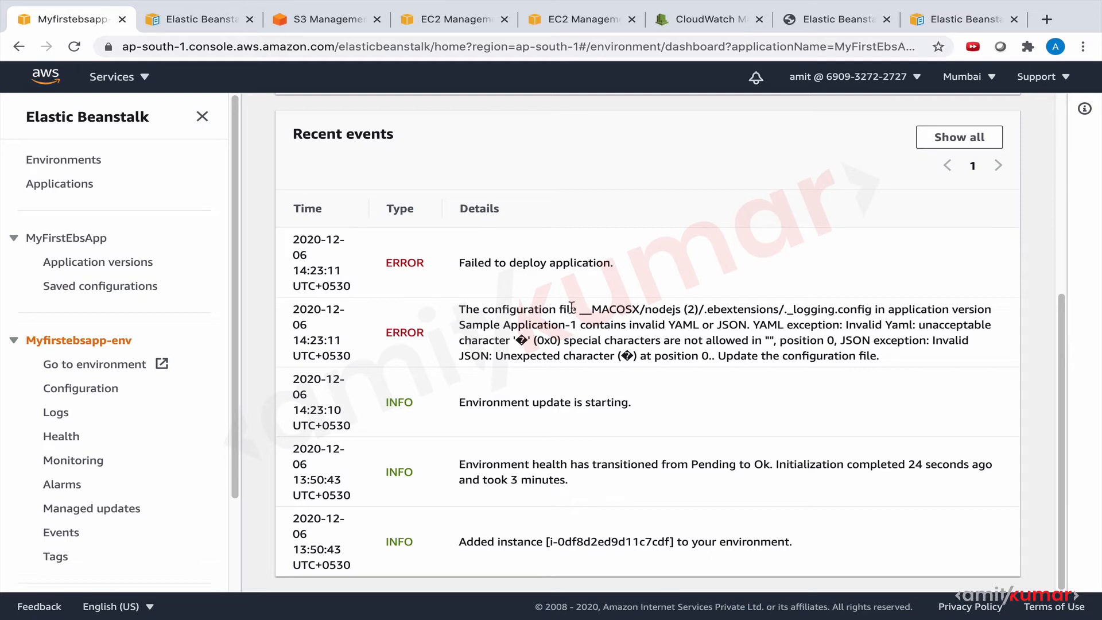
left_click_drag(579, 309, 639, 312)
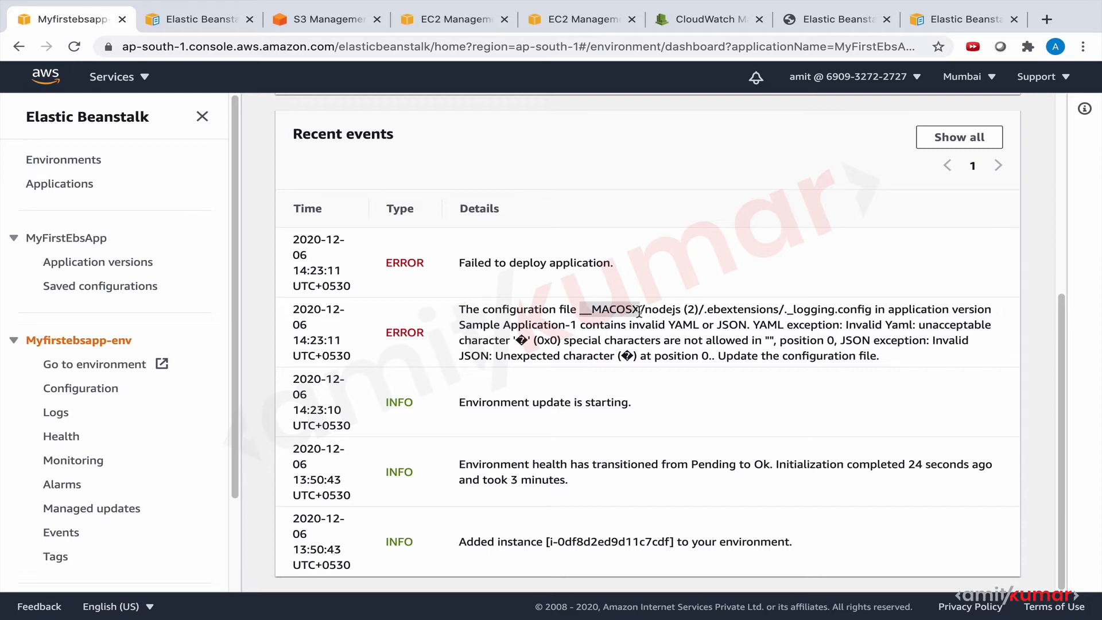
Switch to Visual Studio Code, open a new terminal in the project folder, and bring up the untitled note with the zip command.
key("super+Tab")
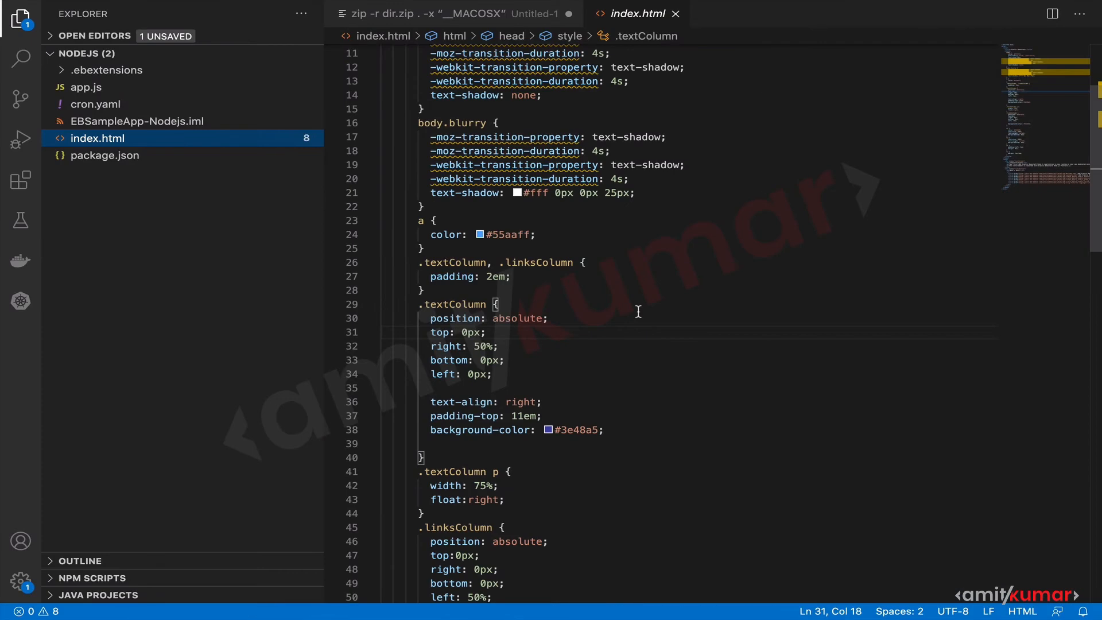
left_click(372, 7)
left_click(380, 27)
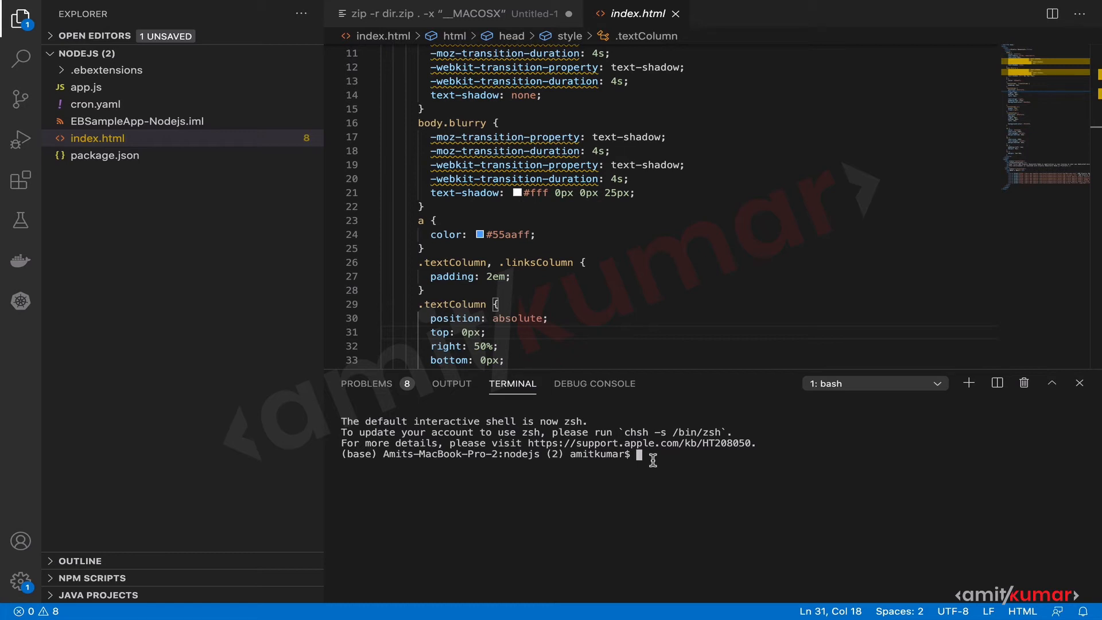
left_click(516, 20)
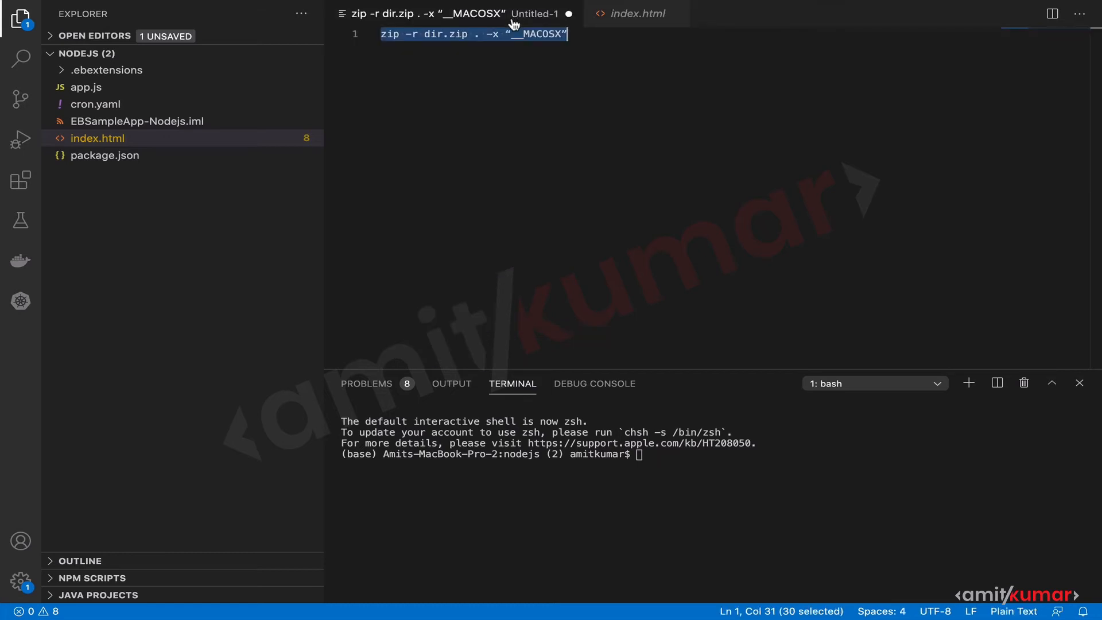
left_click(480, 50)
Run zip -r dir.zip . -x "_MACOSX" in the terminal to package the project folder.
left_click(655, 459)
type("zip ")
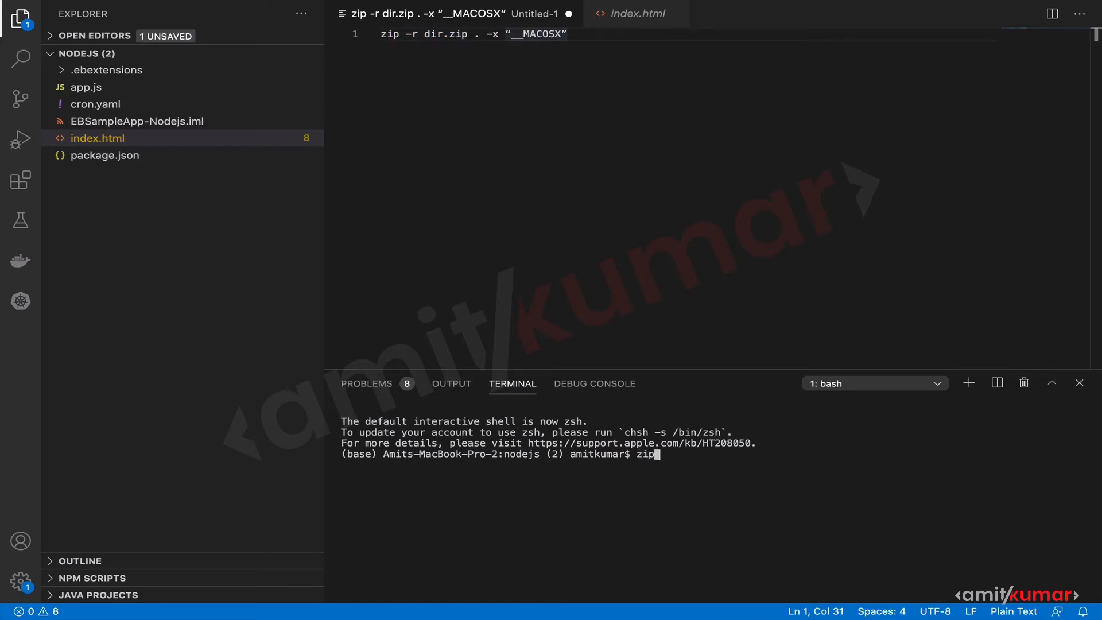
type("-r dir.zip .")
type("-x \"_MACOSX\"")
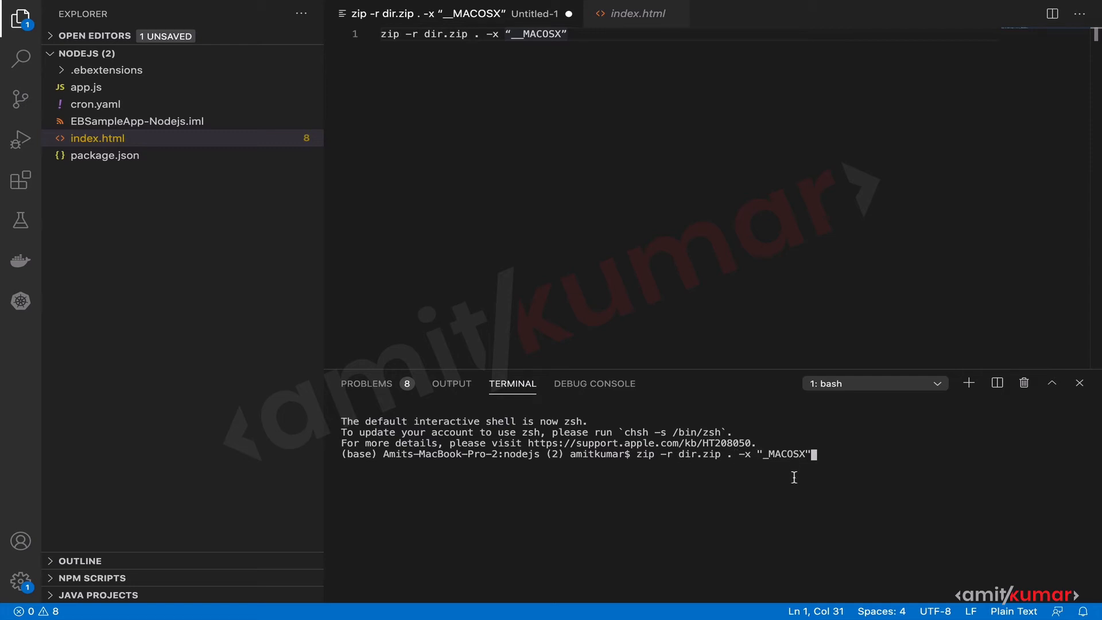
key("Return")
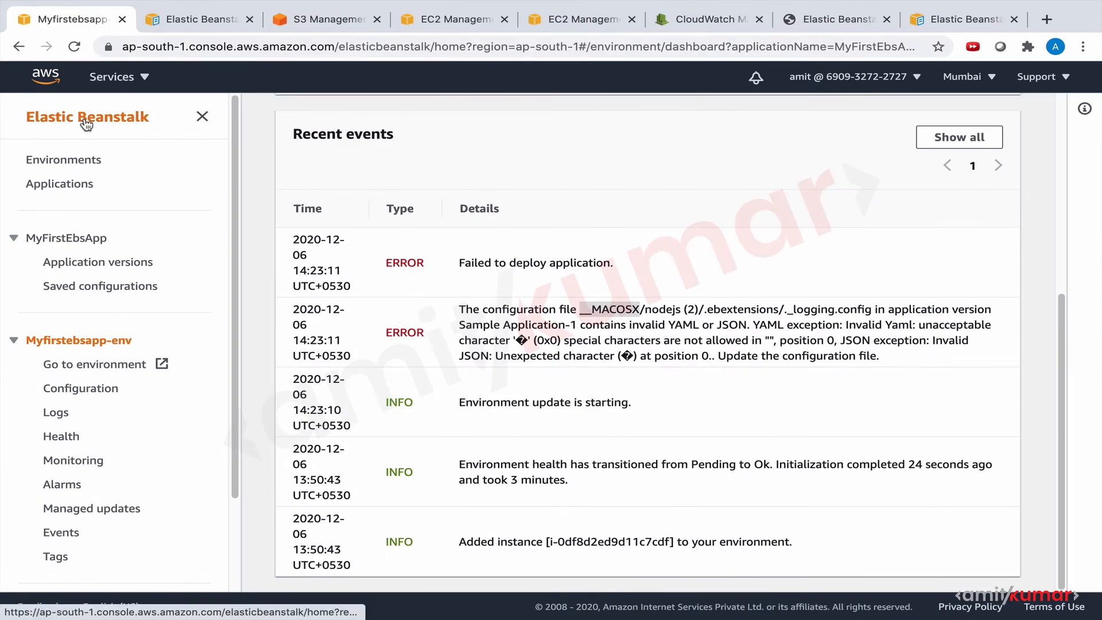
Switch to Chrome and upload dir.zip from the nodejs (2) folder as application version Sample Application-2.
left_click(103, 263)
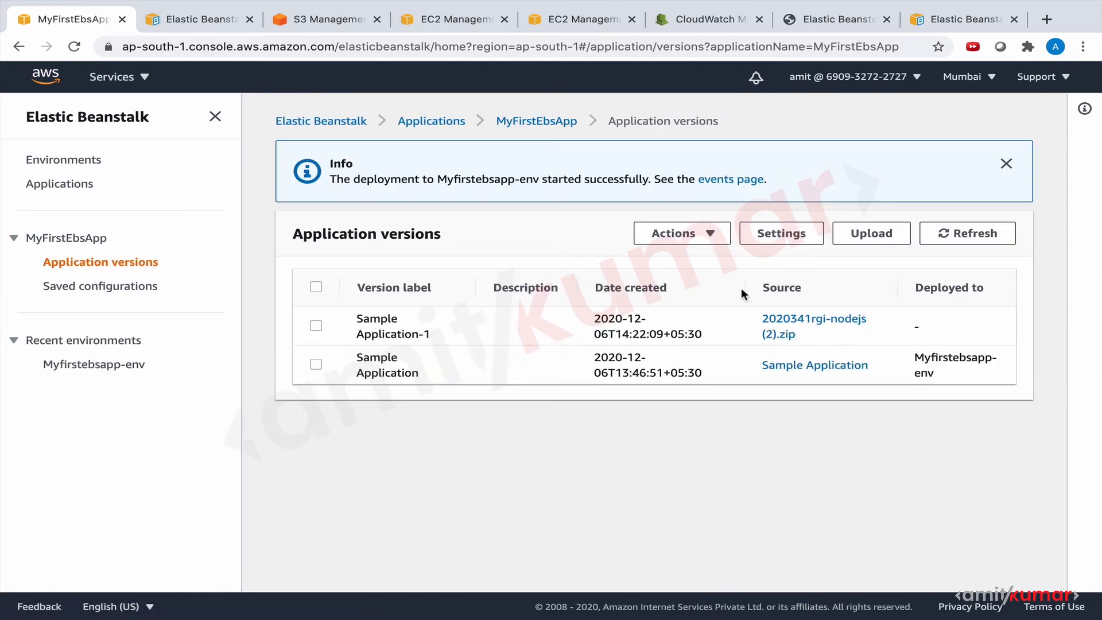
left_click(859, 234)
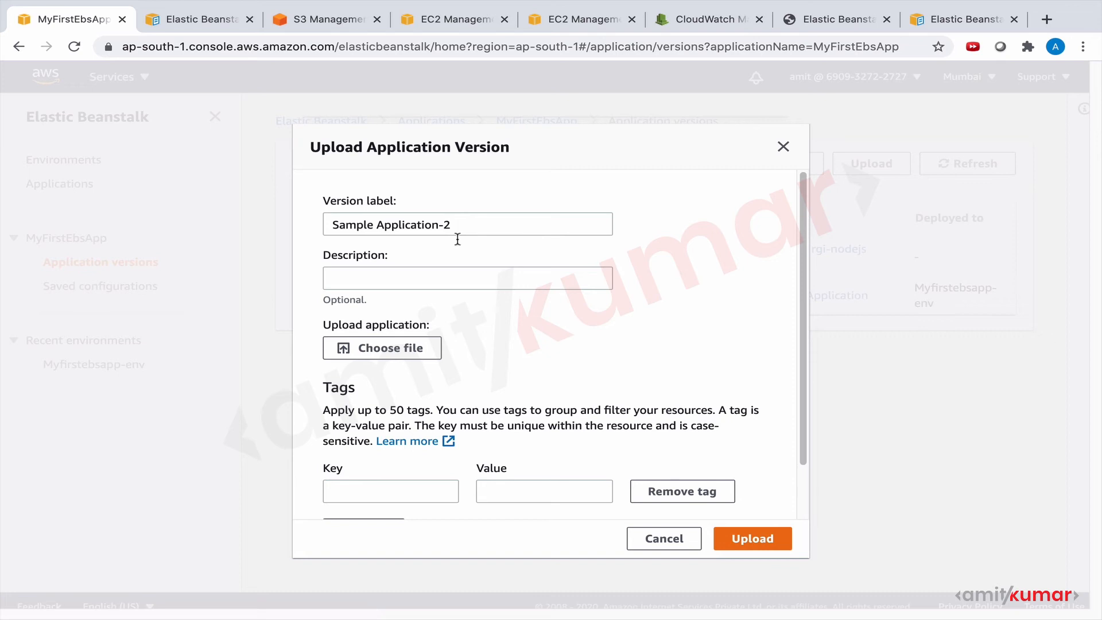
left_click(409, 357)
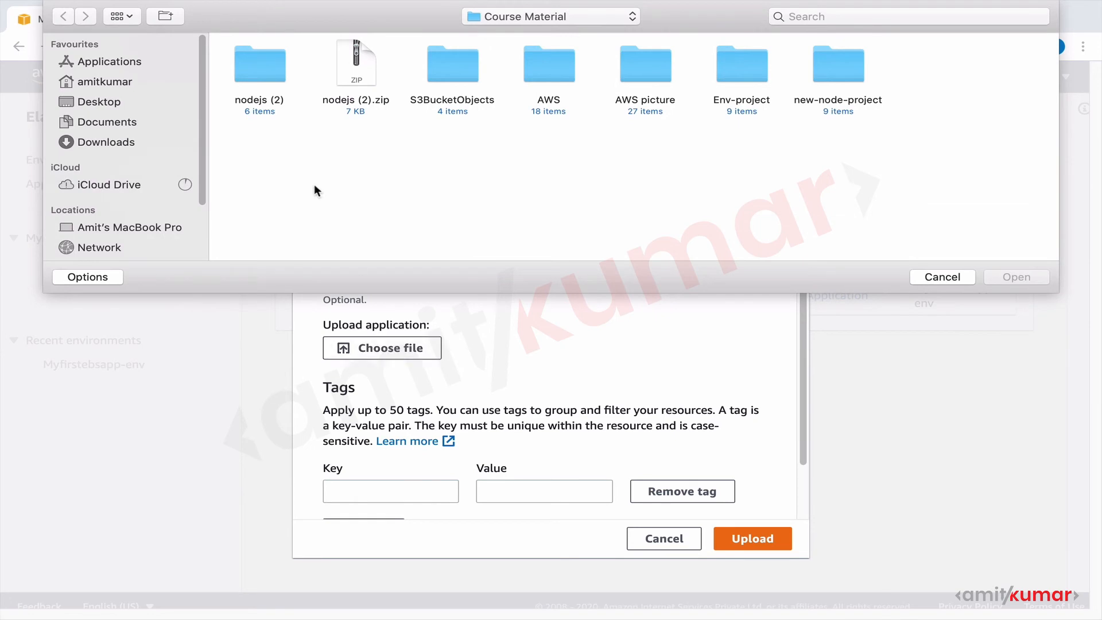
double_click(252, 66)
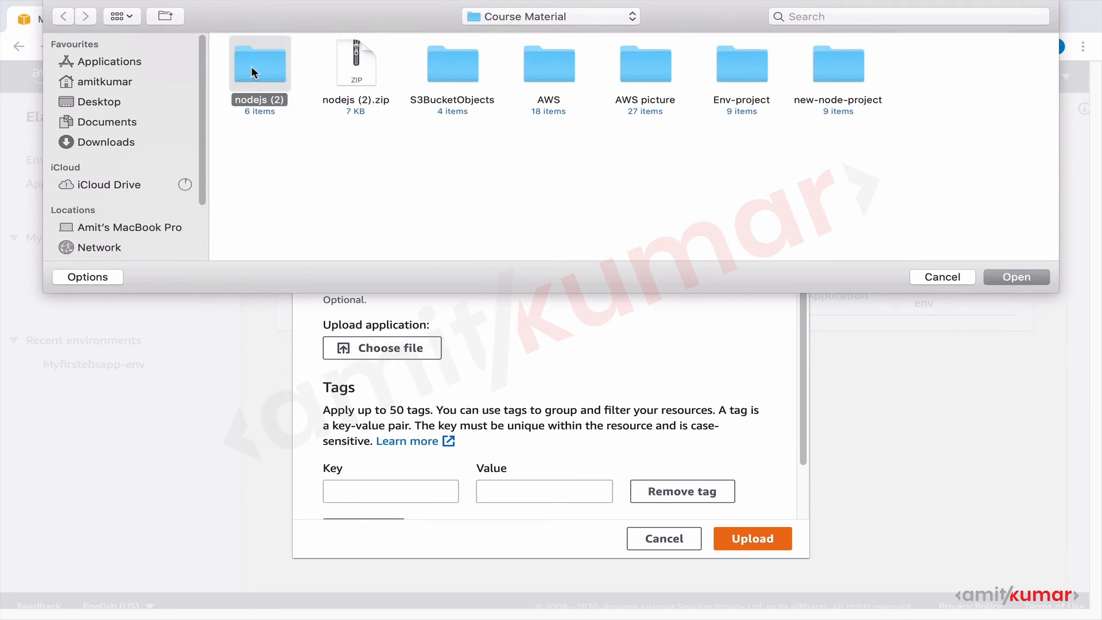
left_click(267, 80)
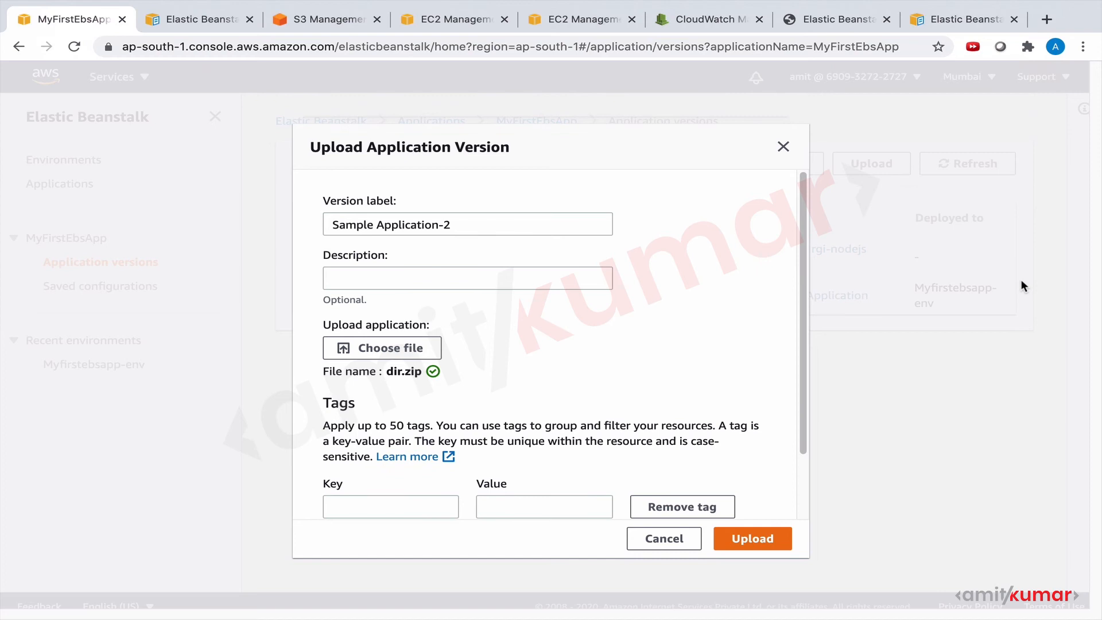
key("ctrl+Left")
left_click(754, 543)
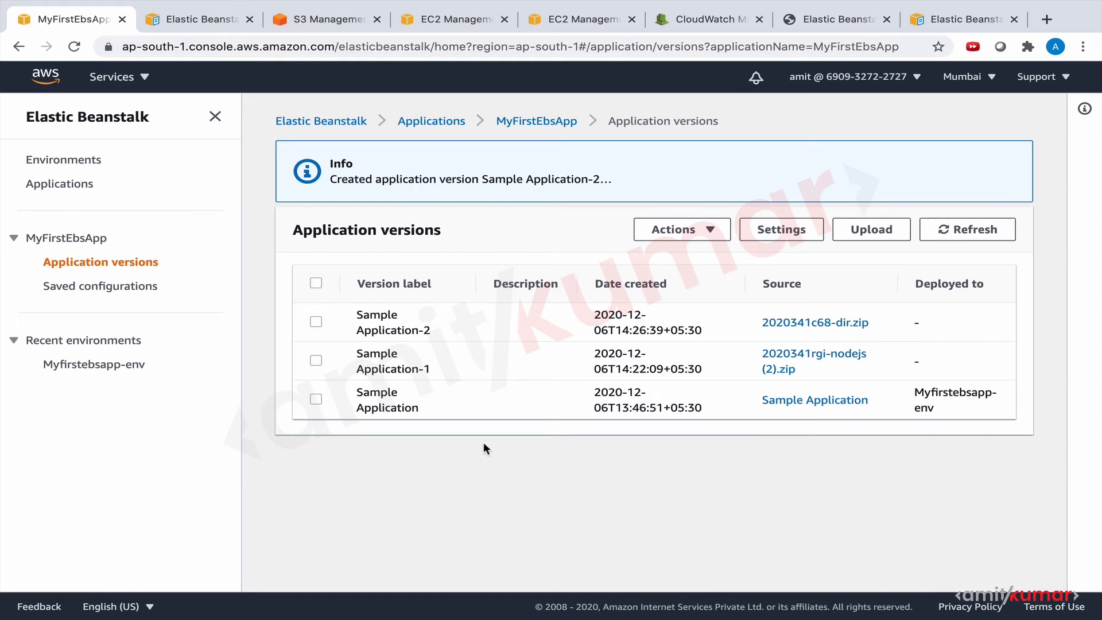
left_click(315, 323)
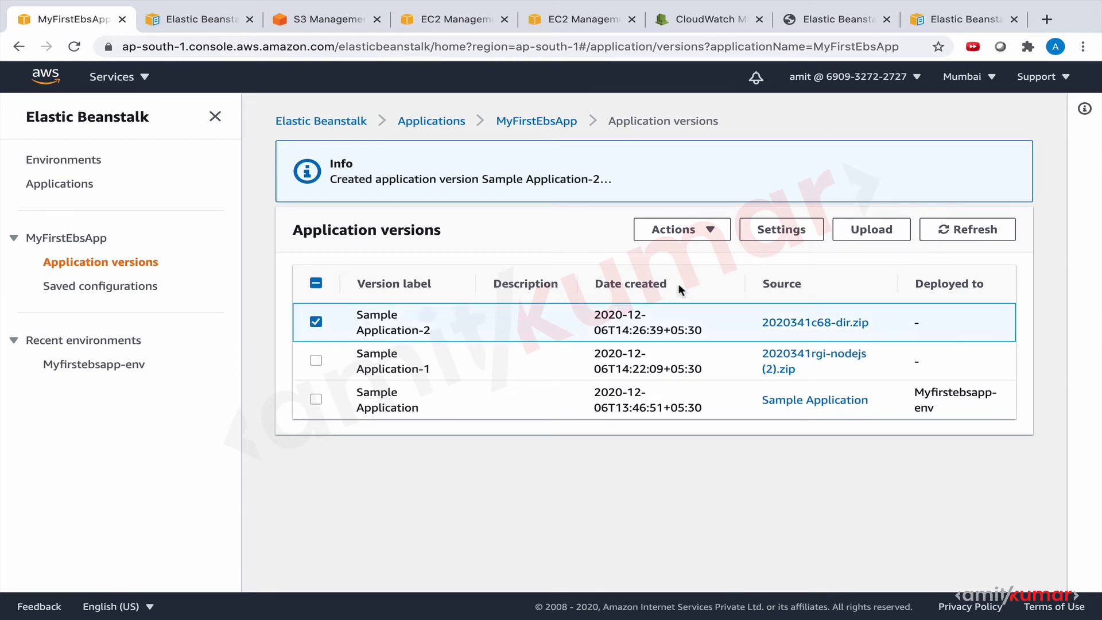
left_click(711, 231)
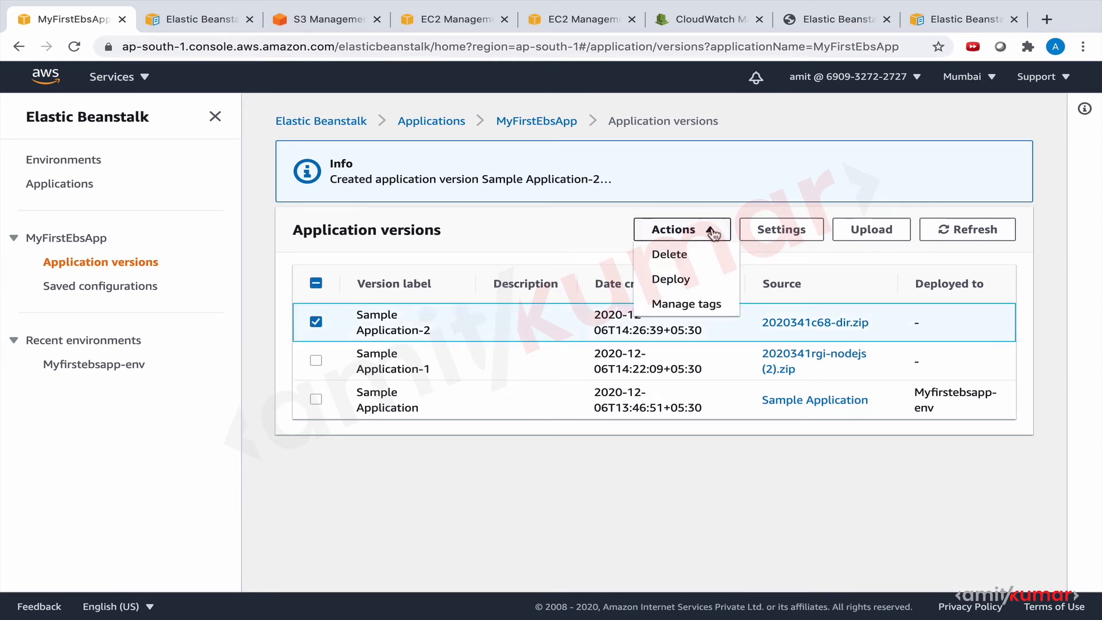
left_click(671, 279)
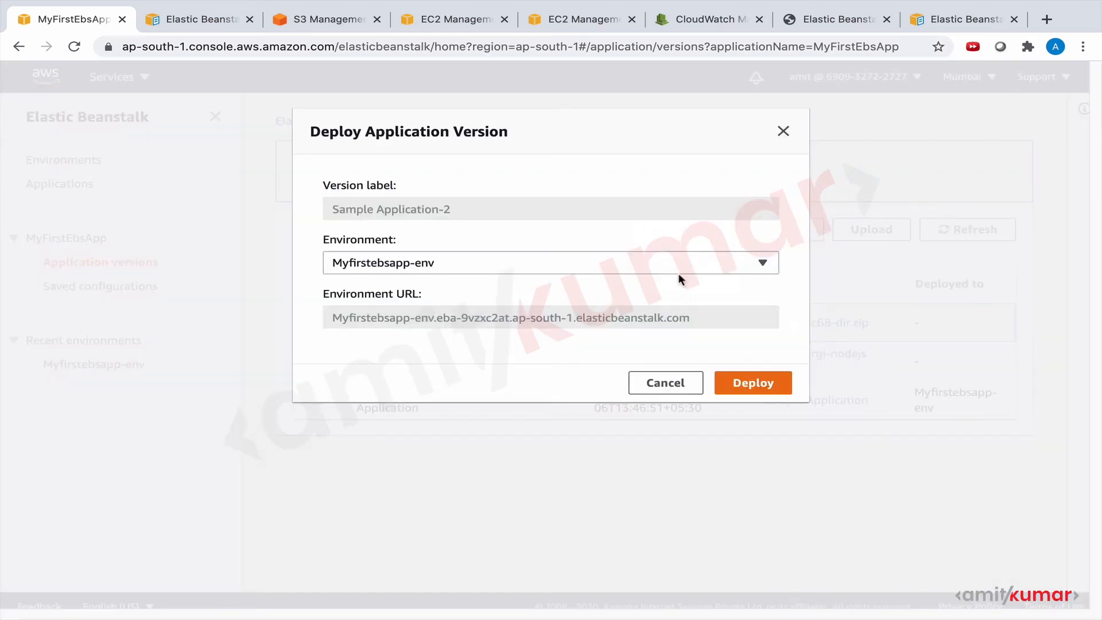
left_click(840, 17)
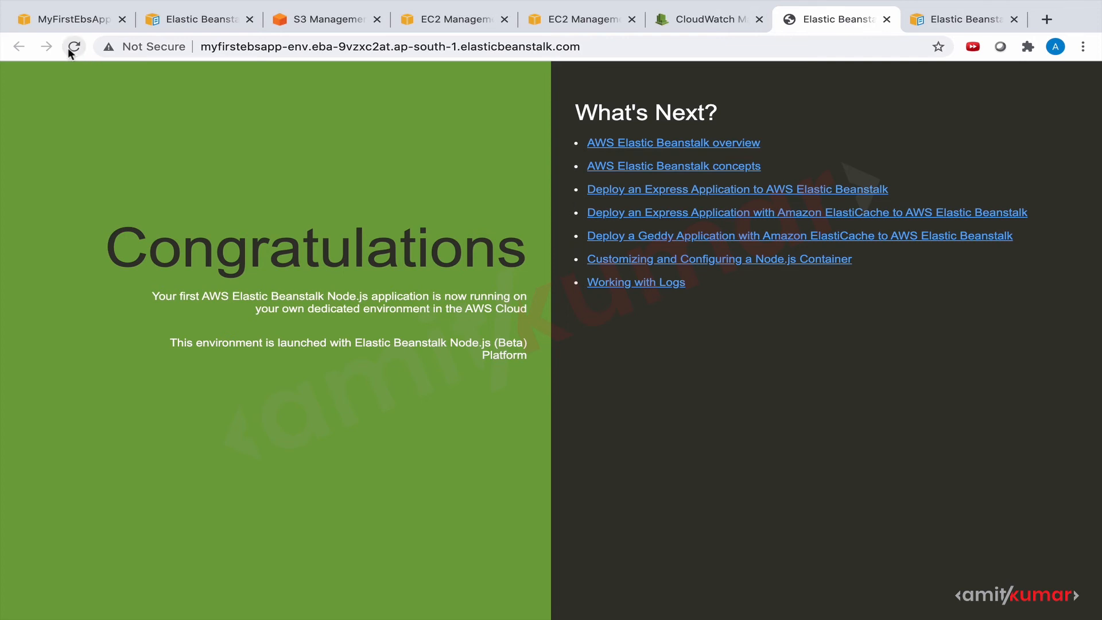
left_click(84, 23)
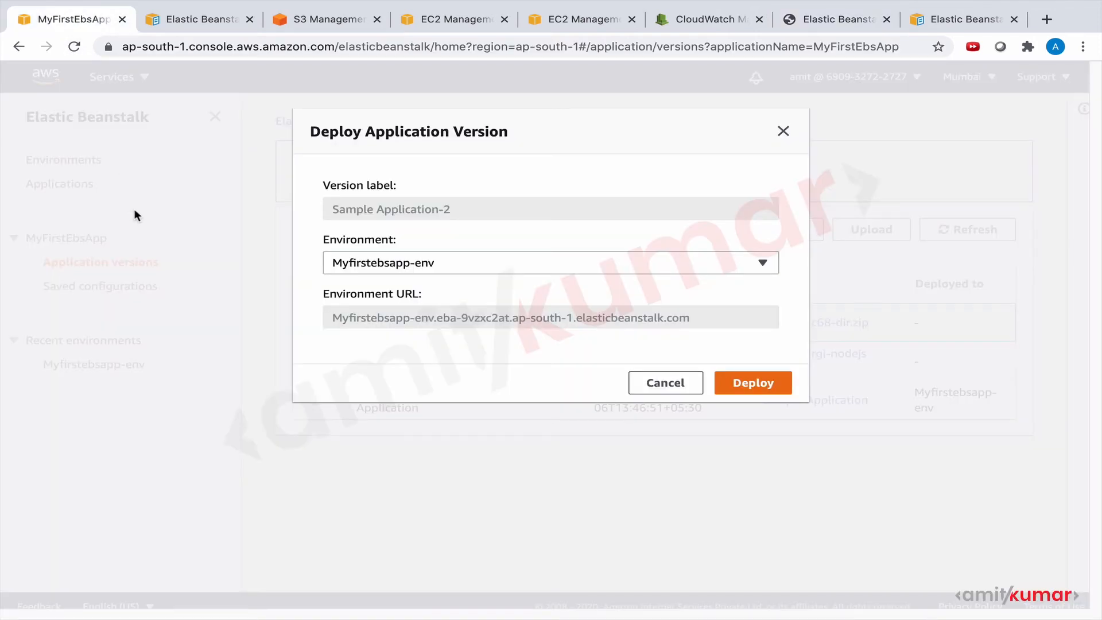
left_click(655, 384)
left_click(137, 364)
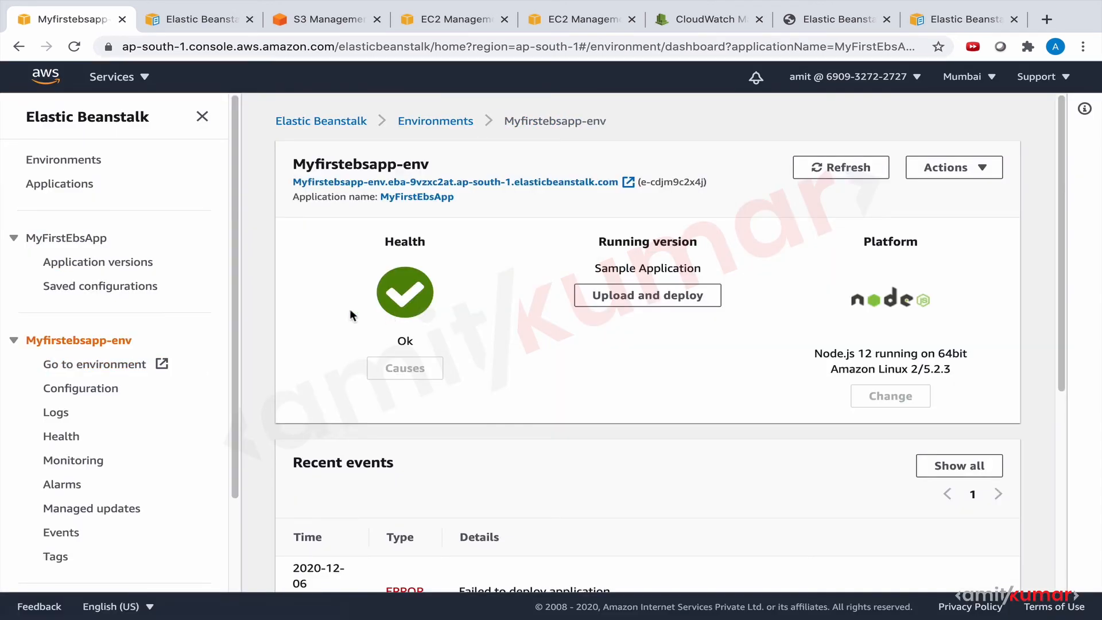
Deploy application version Sample Application-2 of MyFirstEbsApp to the environment Myfirstebsapp-env.
left_click(82, 264)
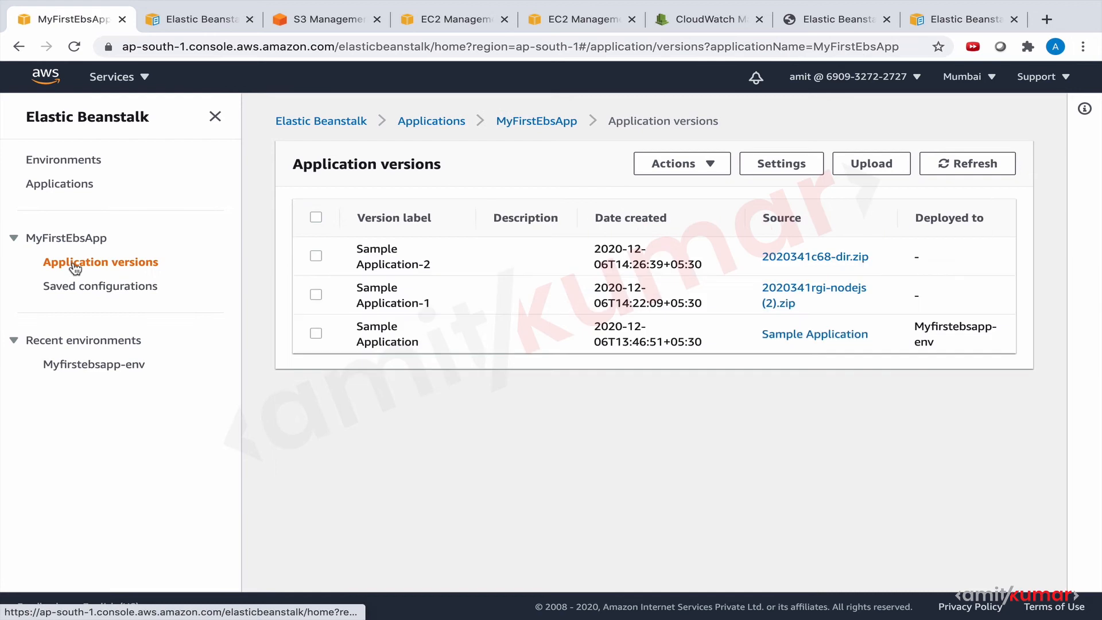
left_click(316, 257)
left_click(710, 164)
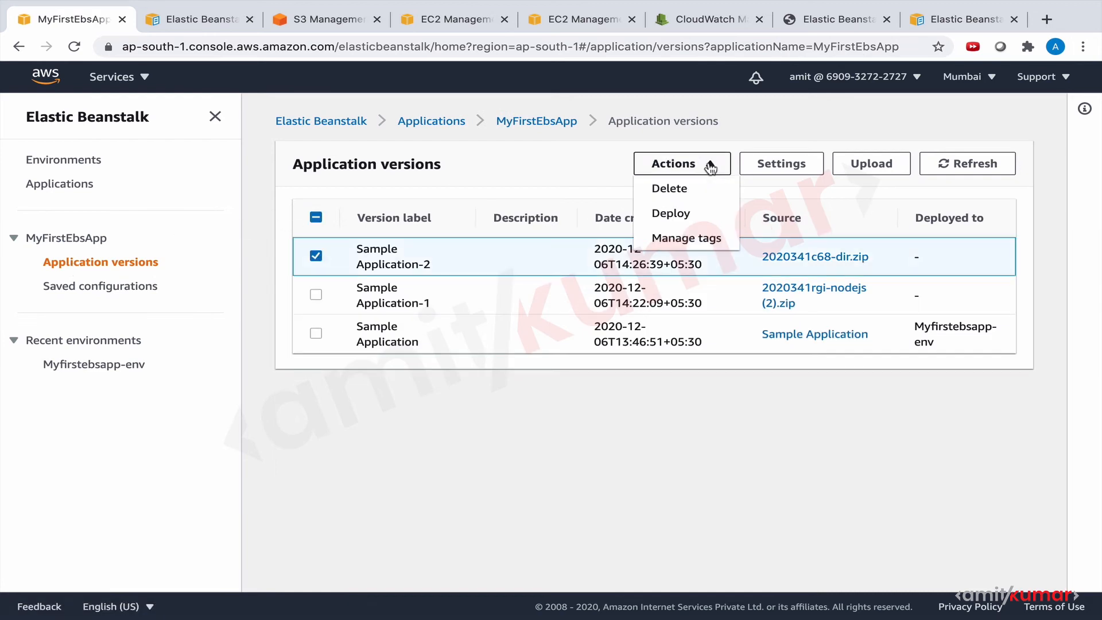
left_click(691, 214)
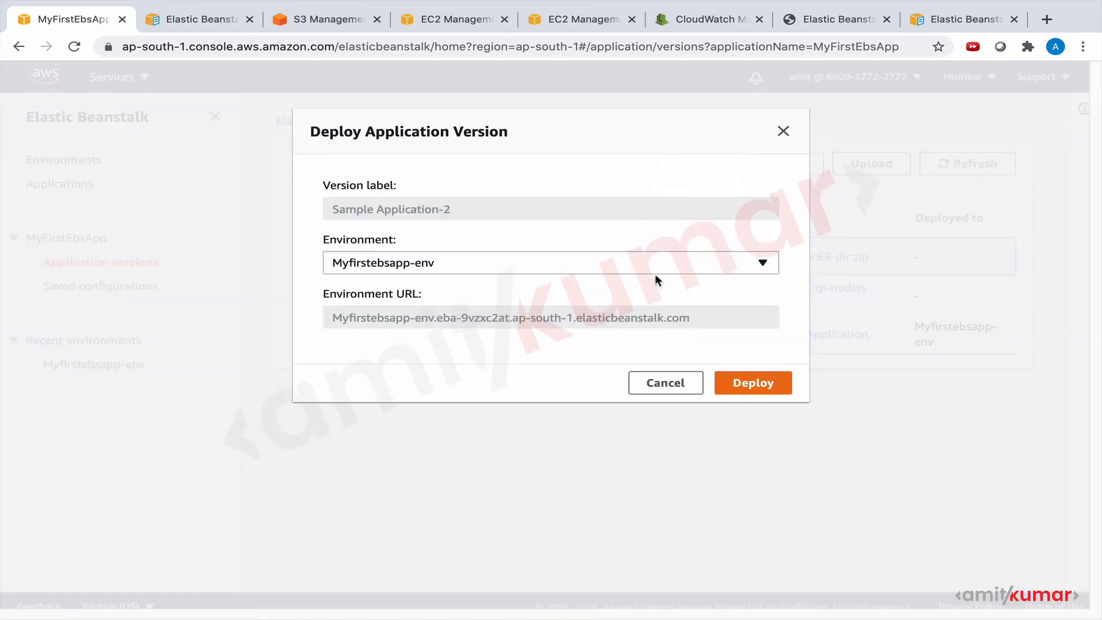
left_click(741, 383)
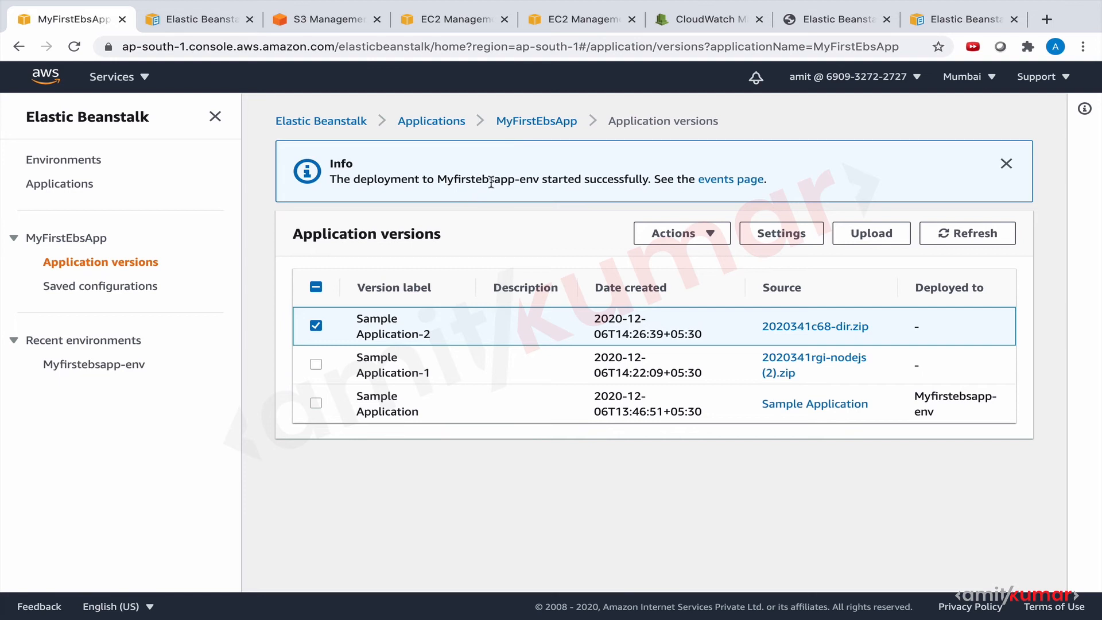
Check the deployment events and the dashboard of Myfirstebsapp-env, and open the environment's URL to view the deployed page.
left_click(740, 179)
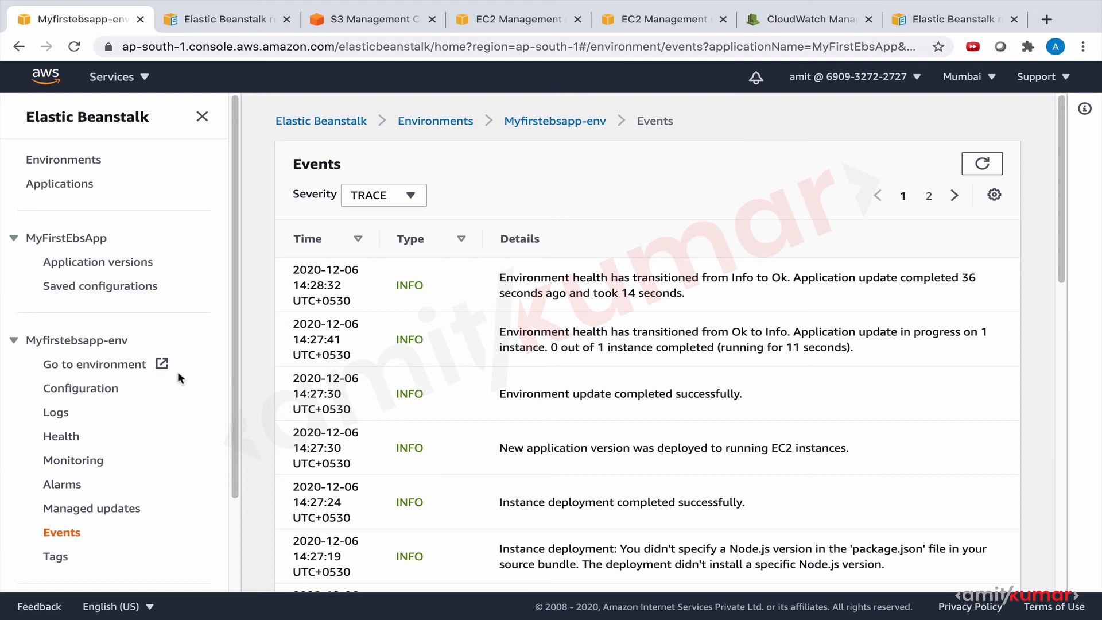
left_click(108, 343)
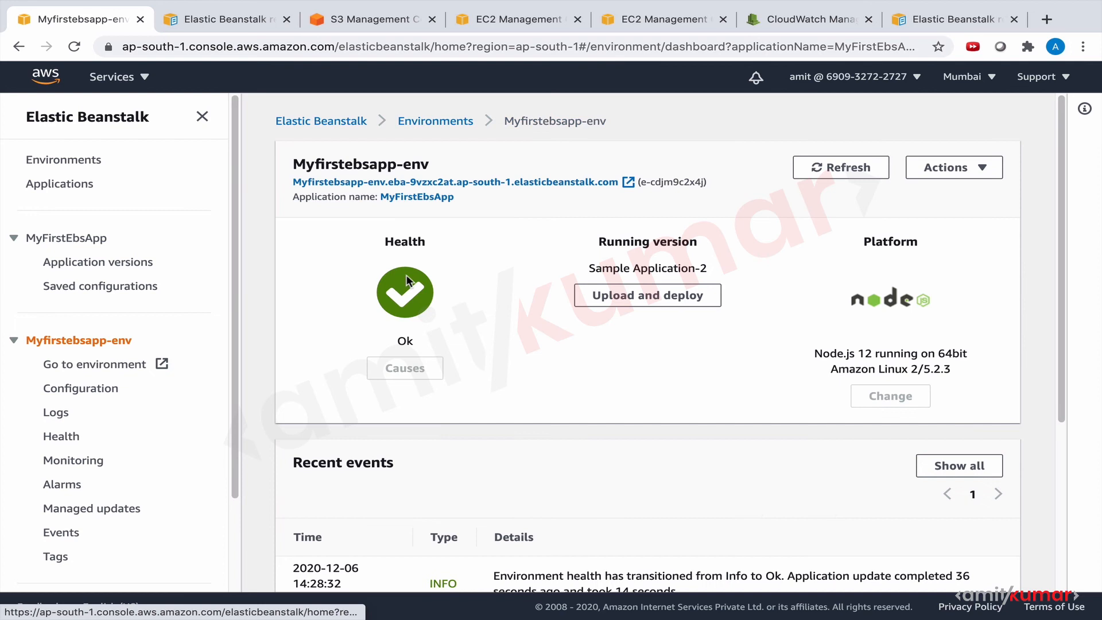
left_click(478, 182)
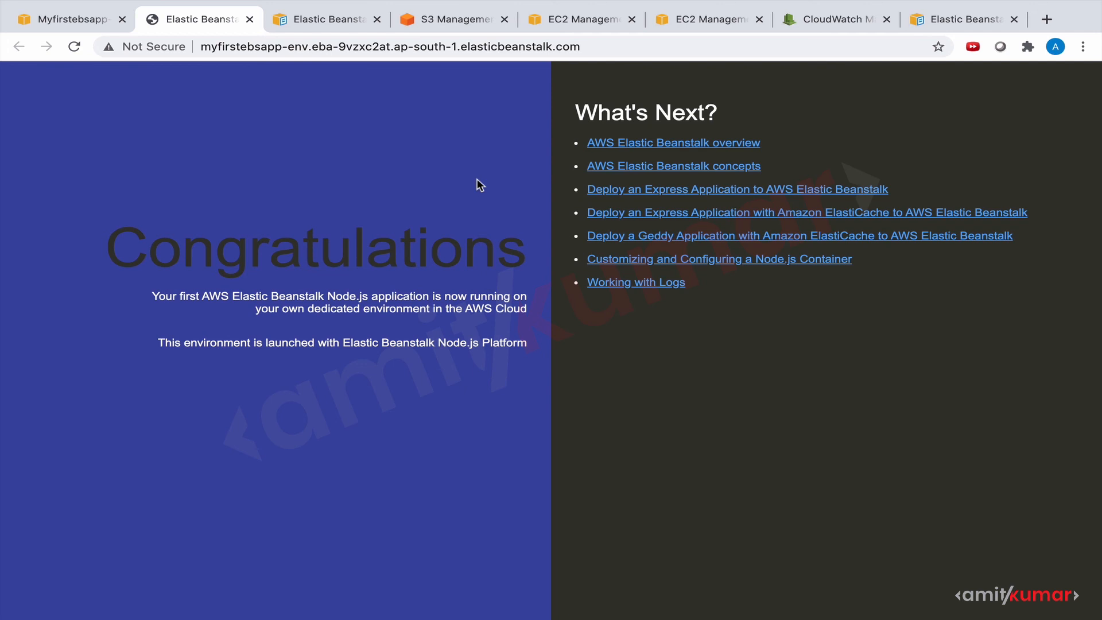
Return to the Elastic Beanstalk console and review MyFirstEbsApp's application versions and the actions offered for them.
left_click(49, 50)
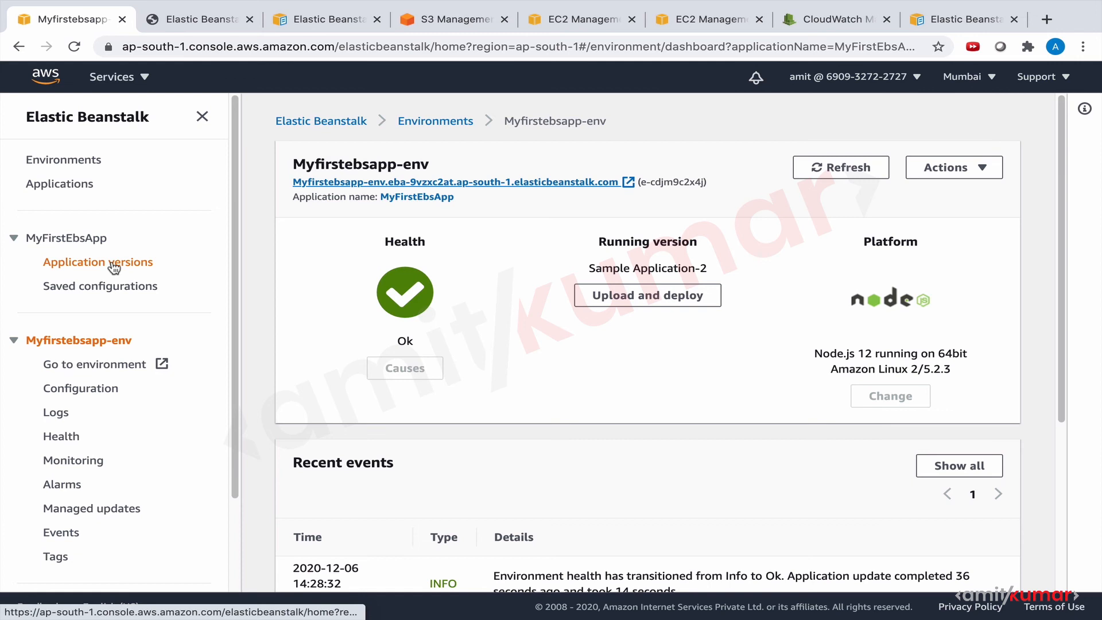
left_click(115, 265)
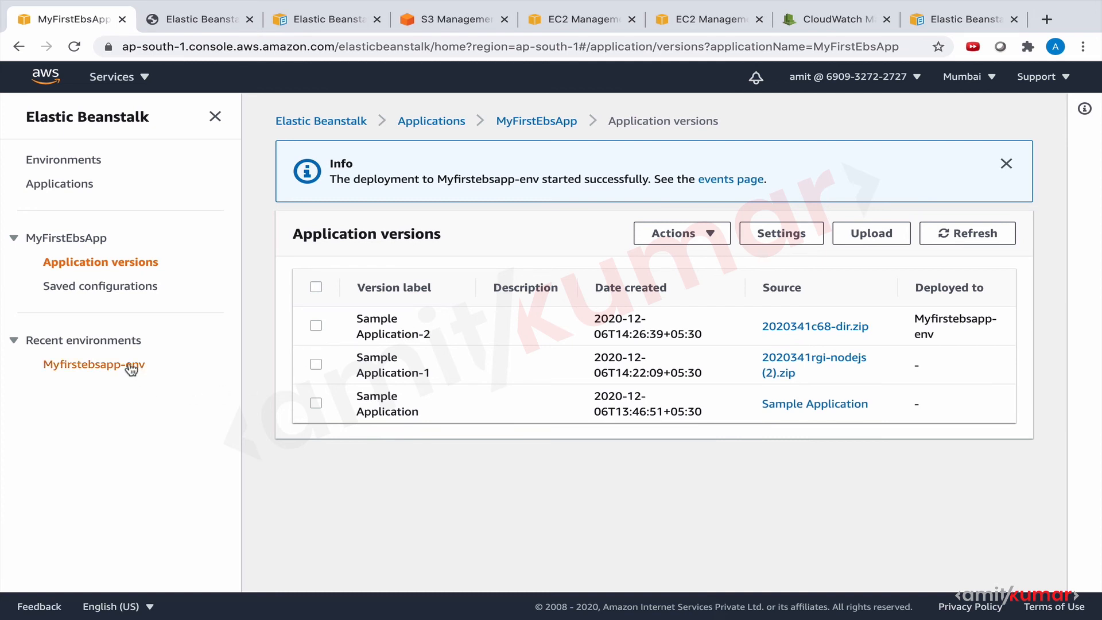
left_click(80, 364)
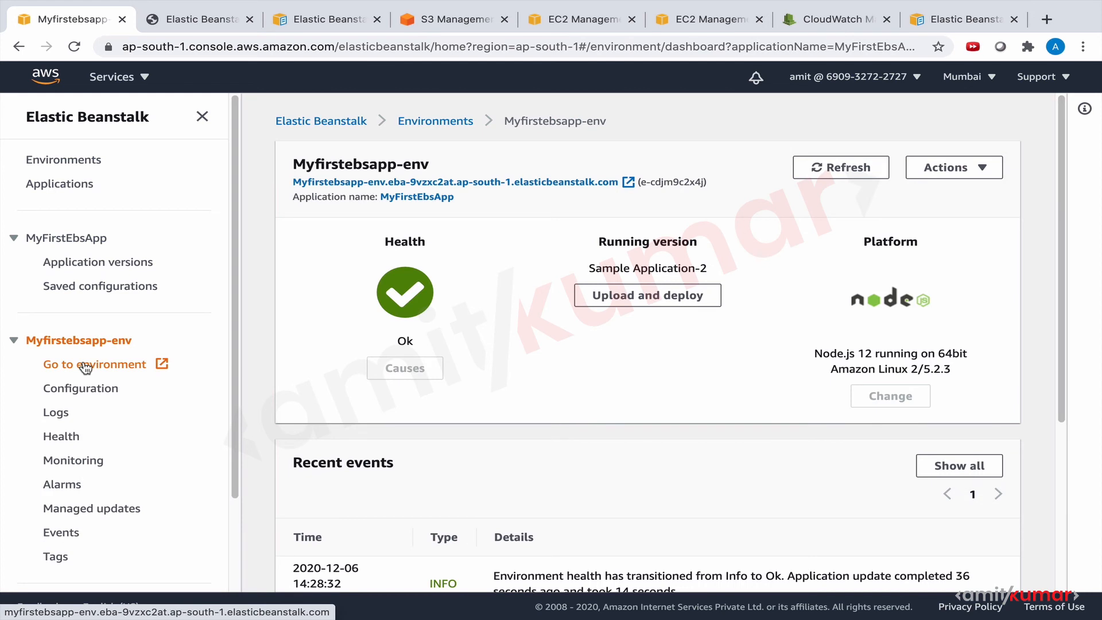
left_click(115, 263)
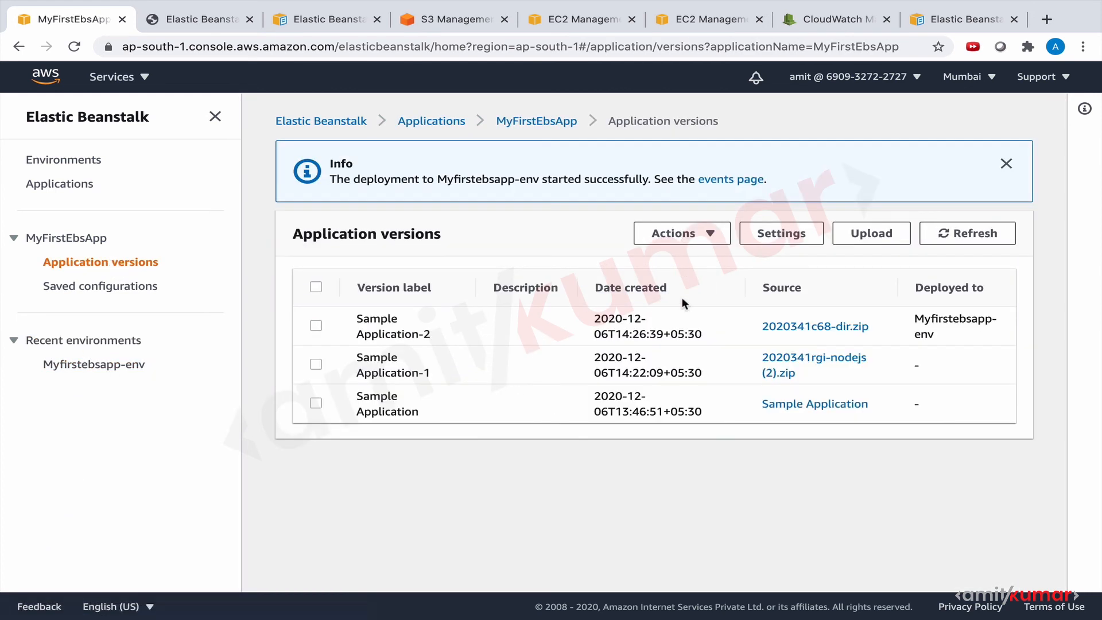
left_click(692, 236)
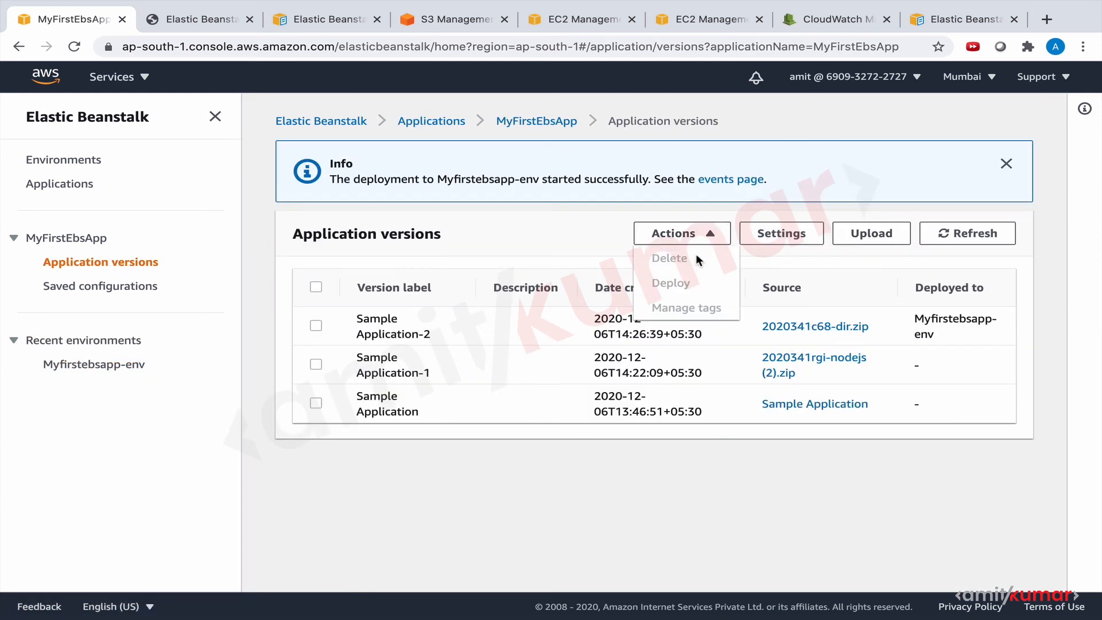
left_click(525, 214)
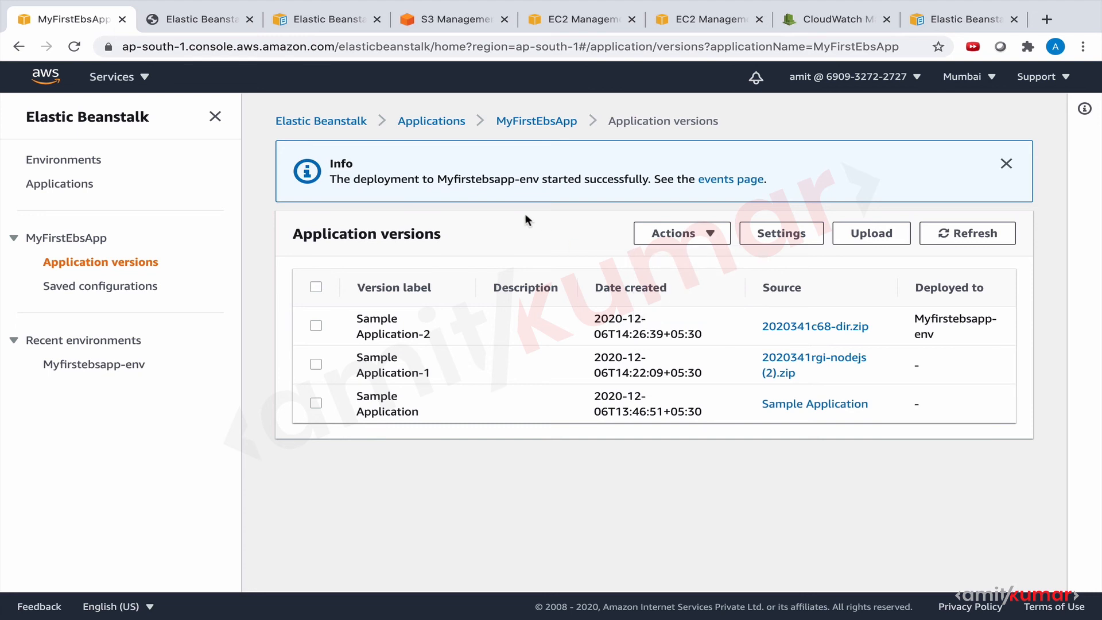
View the upload-and-deploy form of Myfirstebsapp-env and close it, and revisit the application versions and the environment dashboard.
left_click(129, 364)
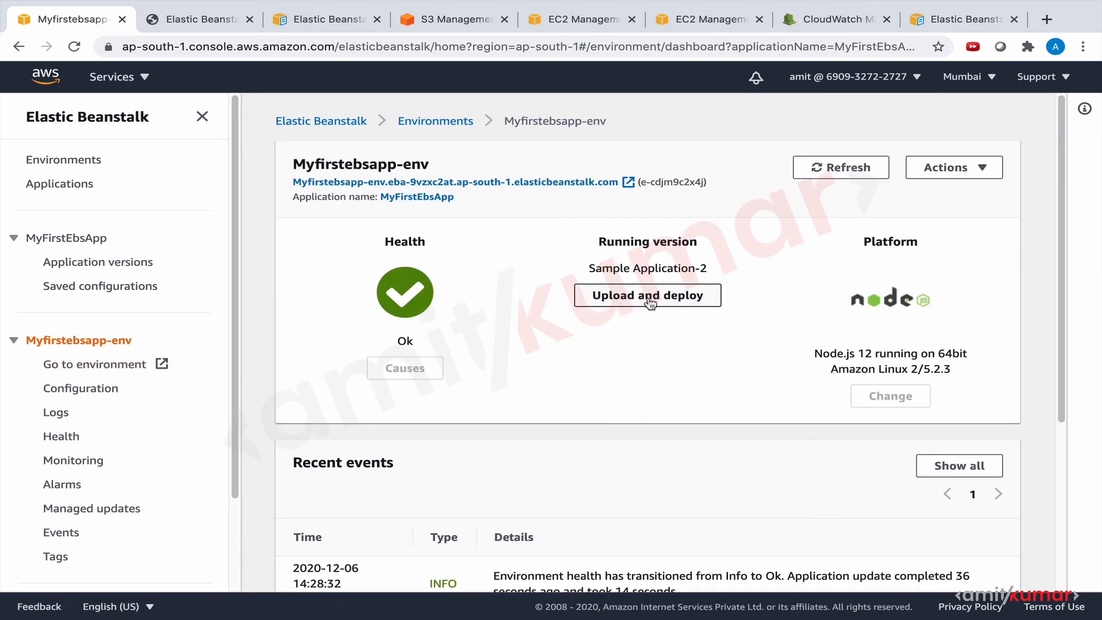
left_click(649, 297)
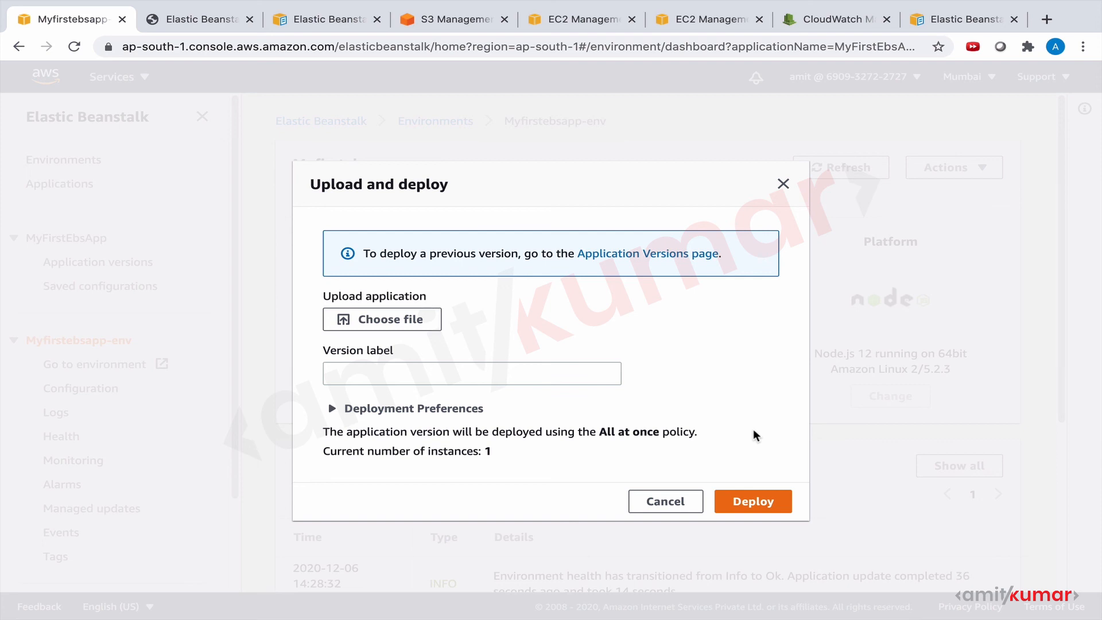
left_click(783, 184)
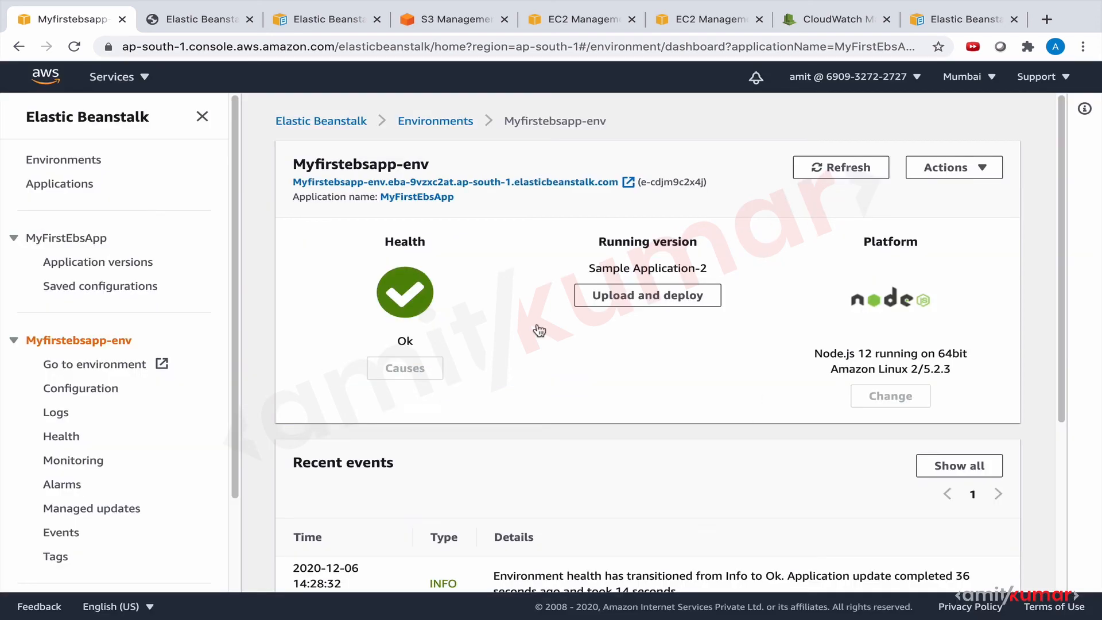
left_click(139, 263)
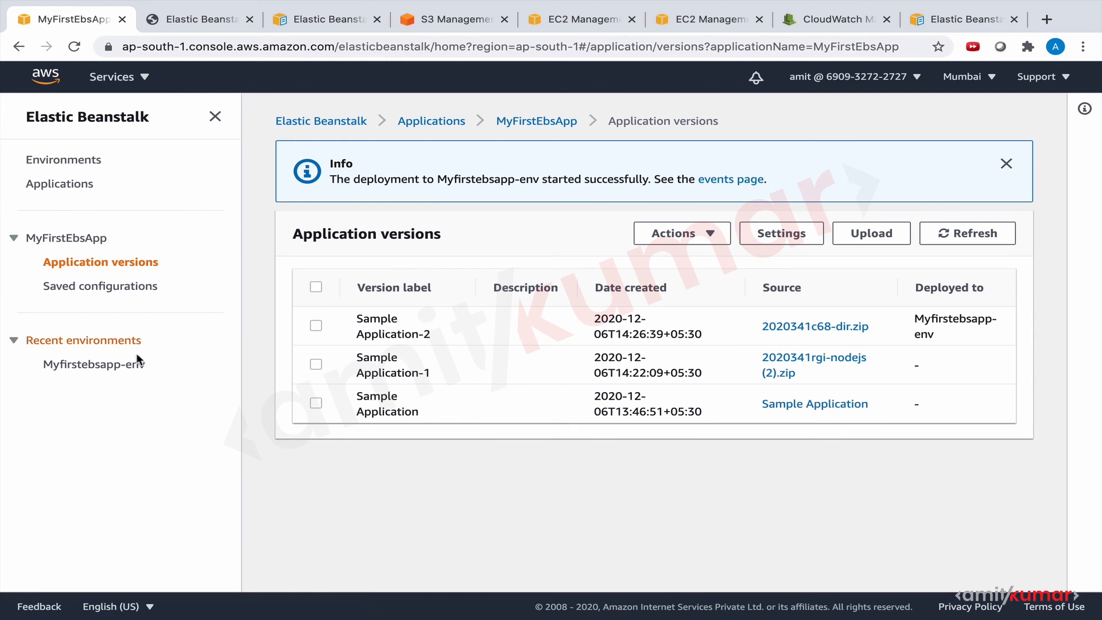
left_click(117, 365)
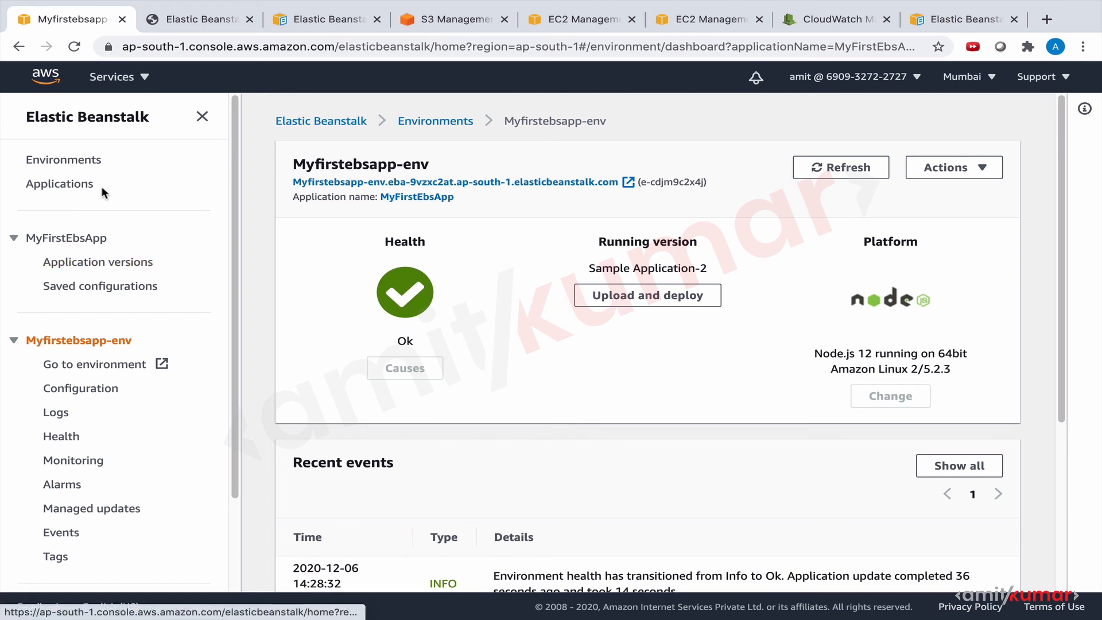
left_click(88, 185)
left_click(299, 395)
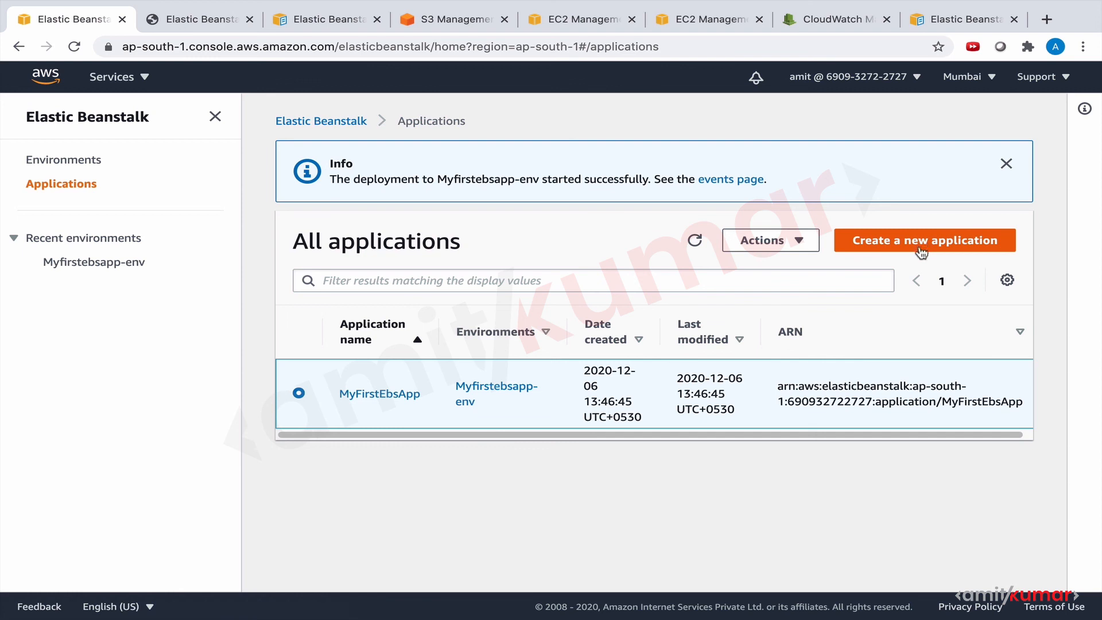
left_click(799, 244)
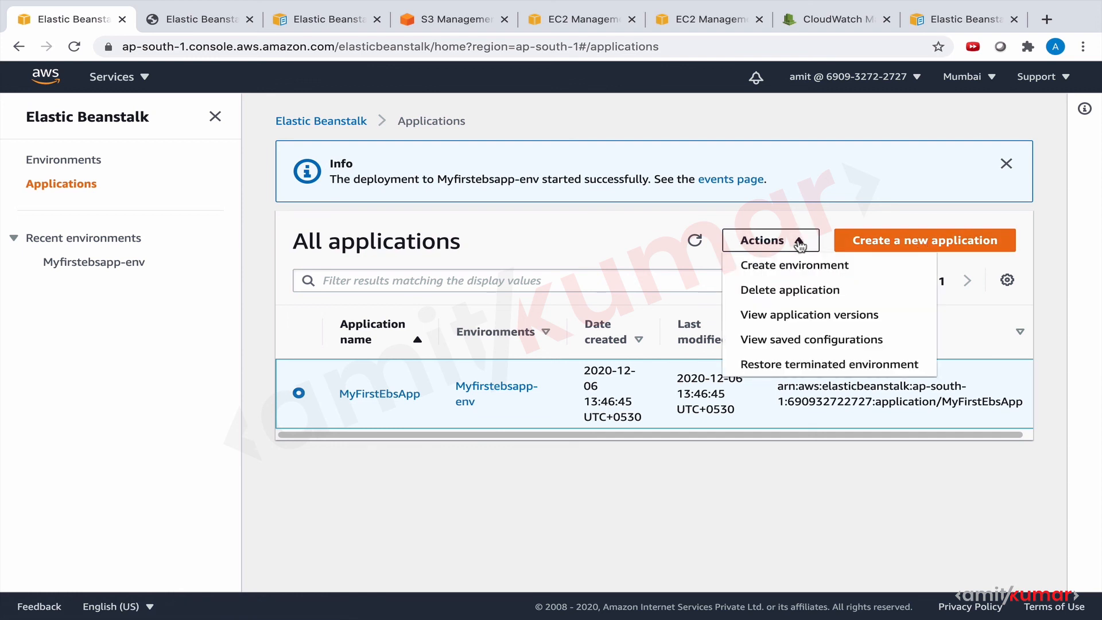
left_click(791, 266)
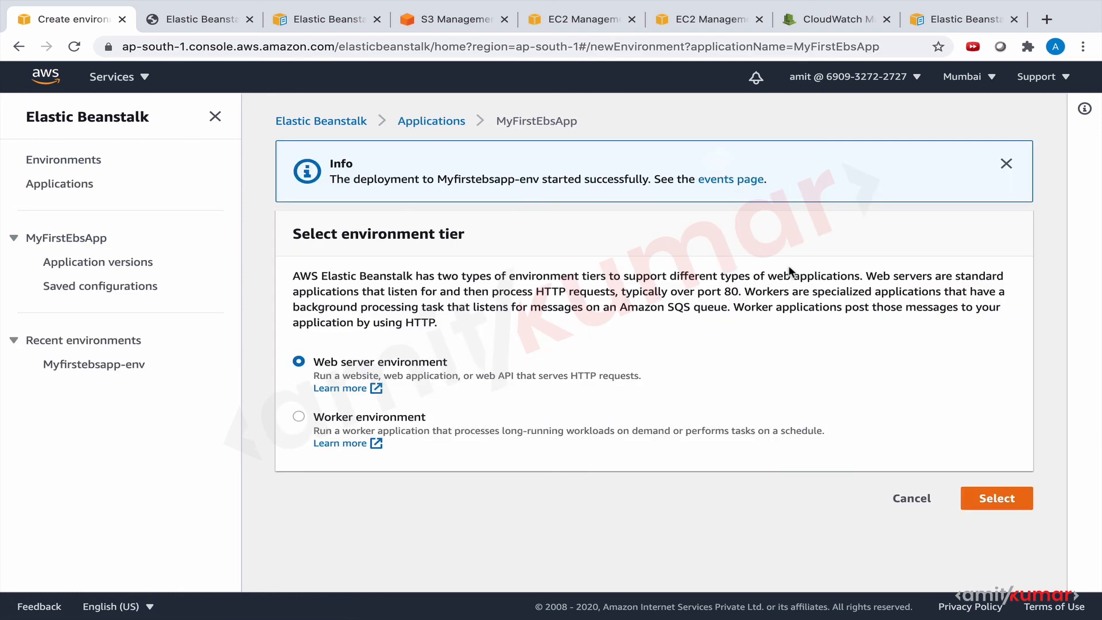
left_click(999, 498)
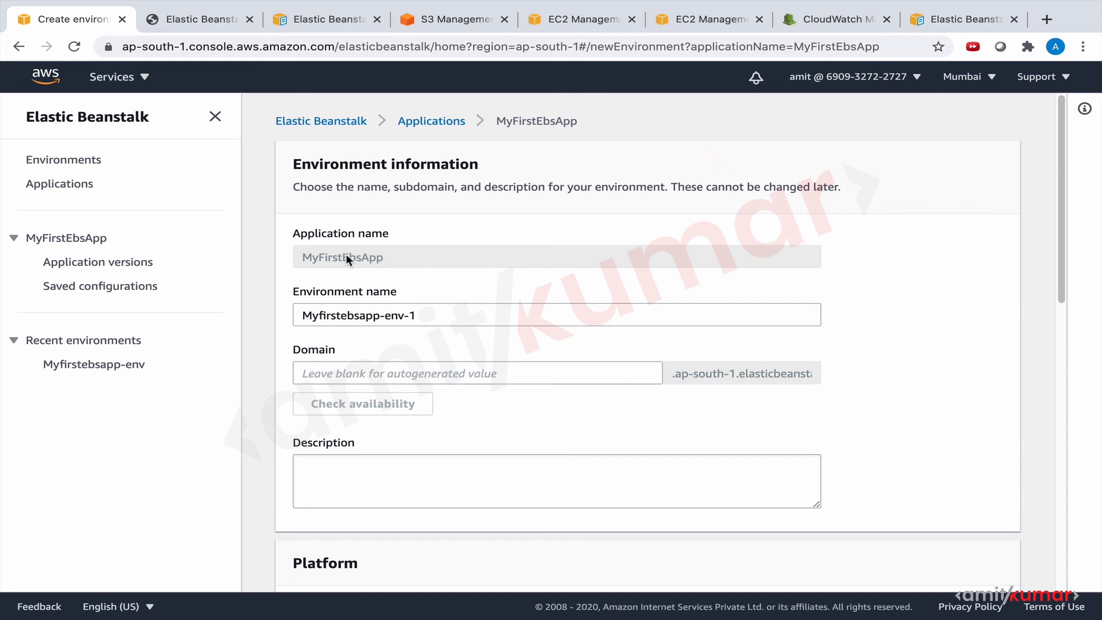
left_click(118, 263)
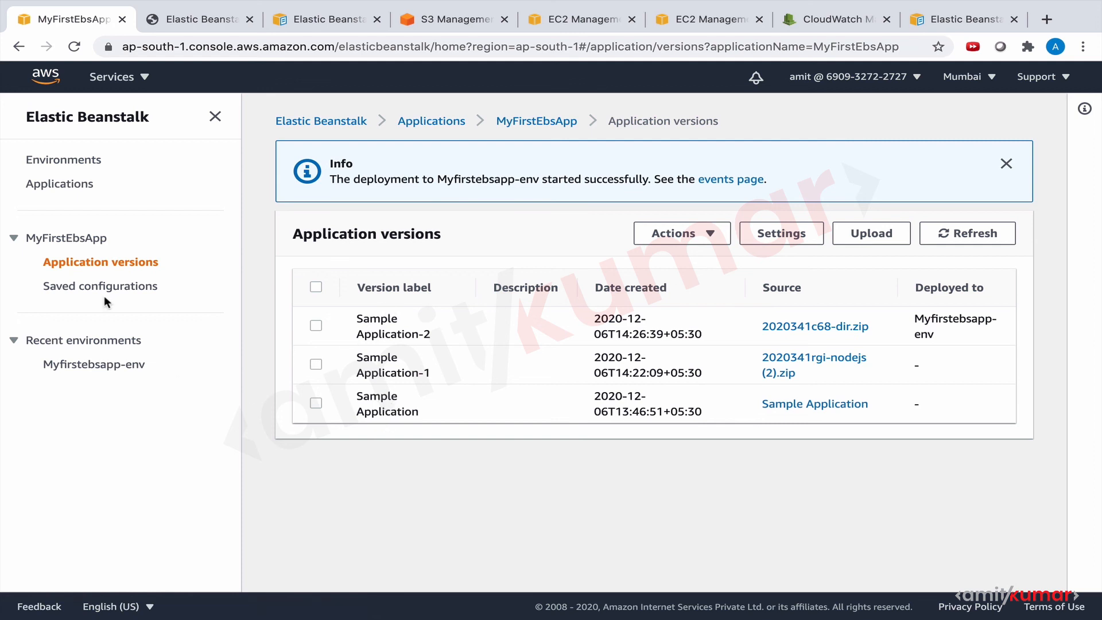
Start creating a web server environment for the application MyFirstEbsApp and bring up its platform settings.
left_click(68, 184)
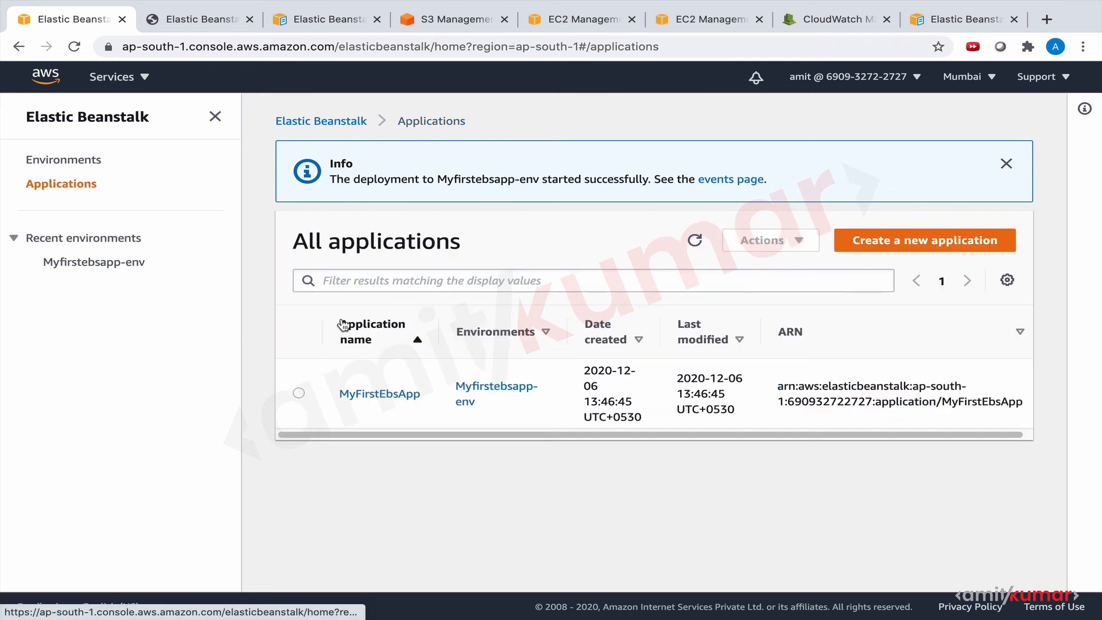
left_click(298, 393)
left_click(778, 244)
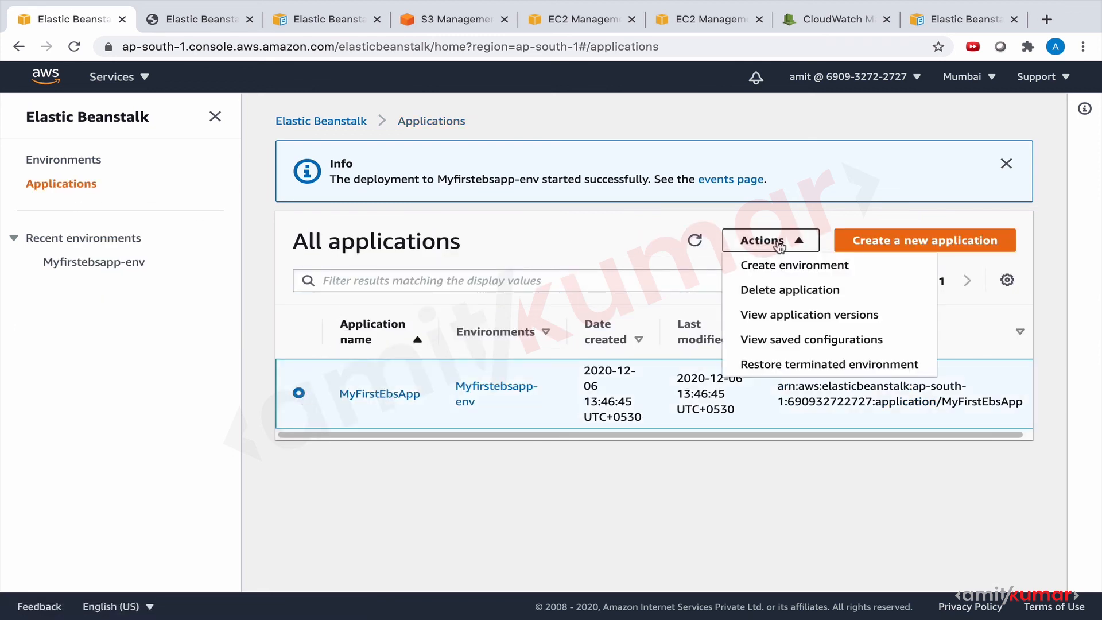
left_click(777, 267)
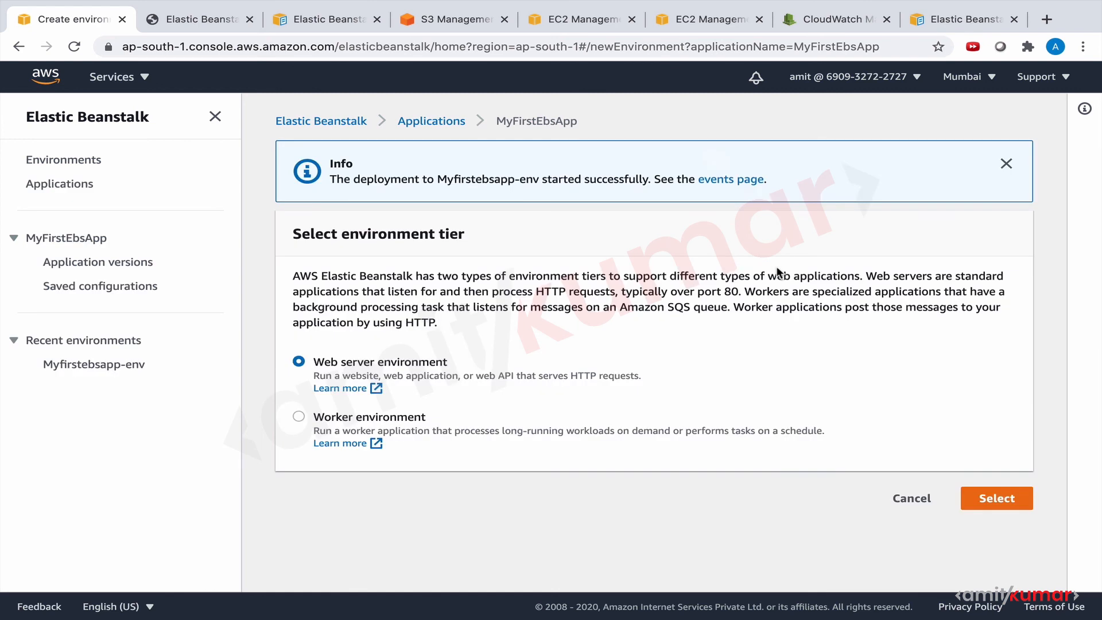
left_click(987, 503)
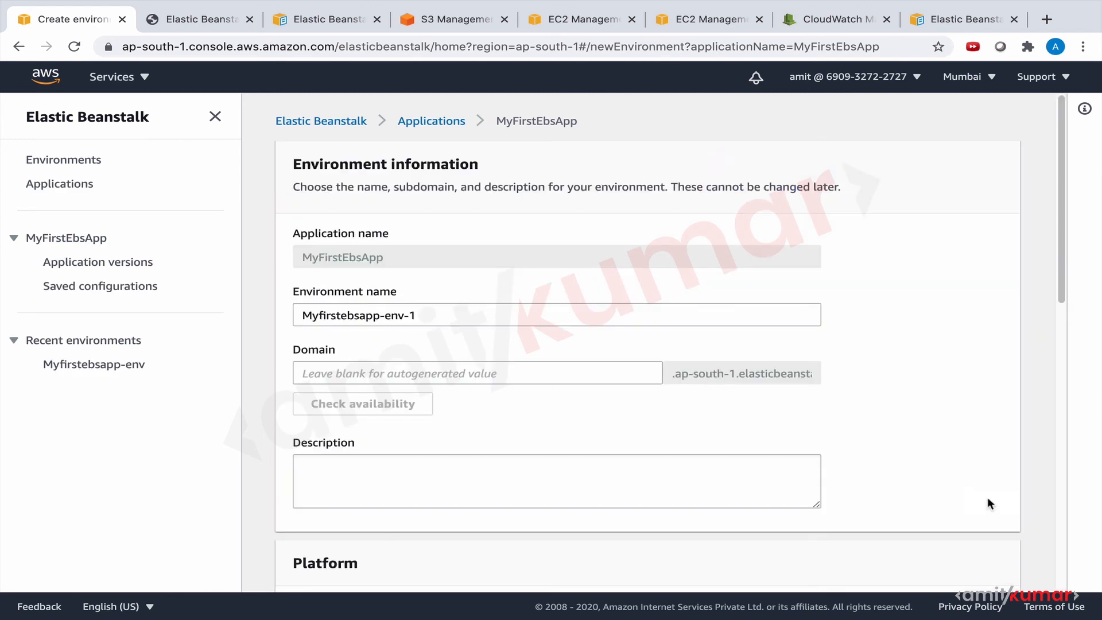
scroll(857, 434, "down", 4)
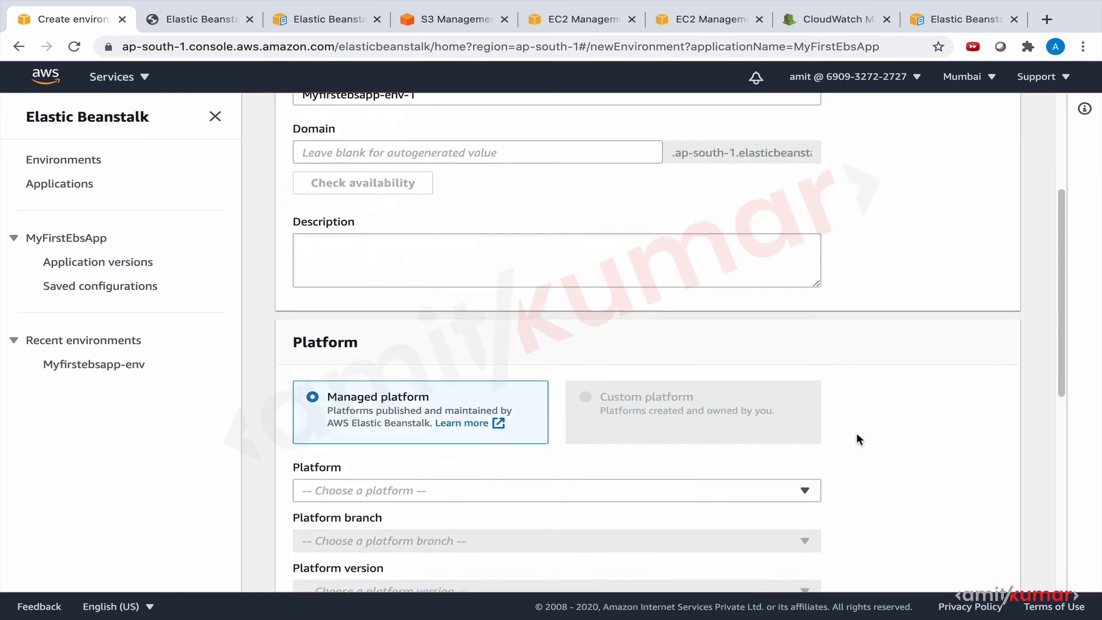